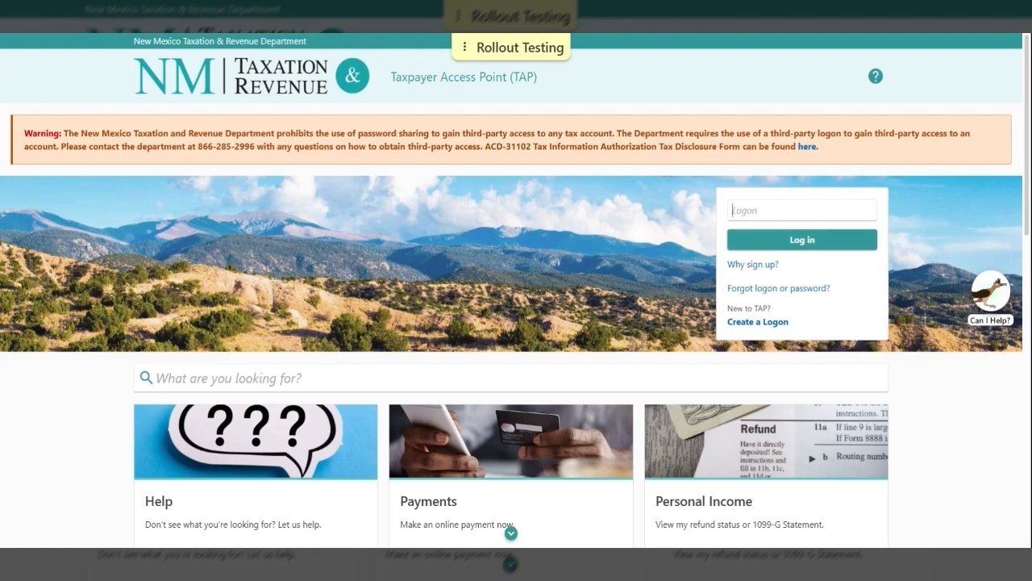
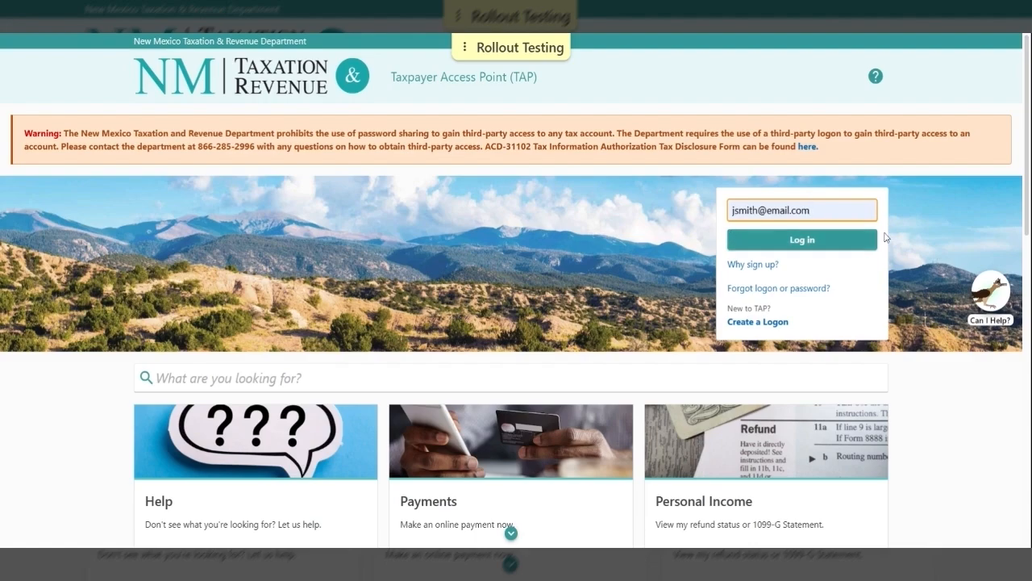
Sign in to TAP with the account's logon e-mail address
key("Return")
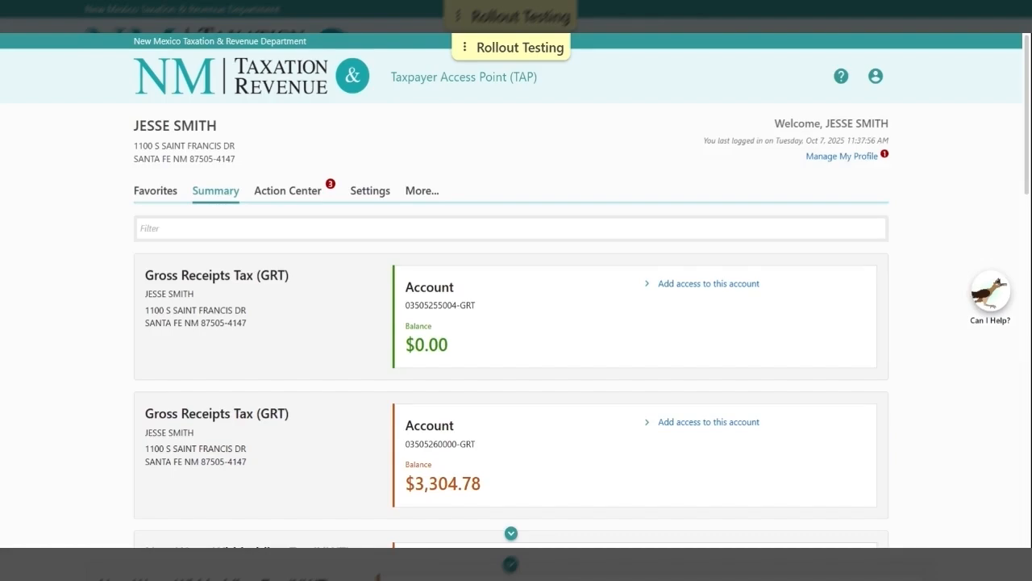
Scroll the Summary page down to the Personal Income Tax account card
scroll(103, 329, "down", 2)
scroll(103, 329, "down", 3)
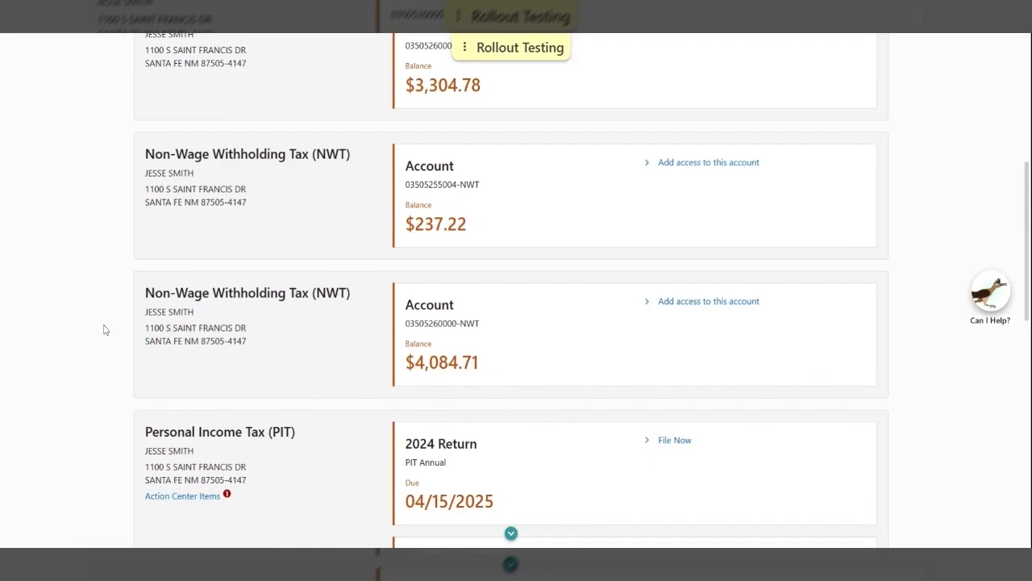
scroll(104, 329, "down", 1)
scroll(103, 329, "down", 2)
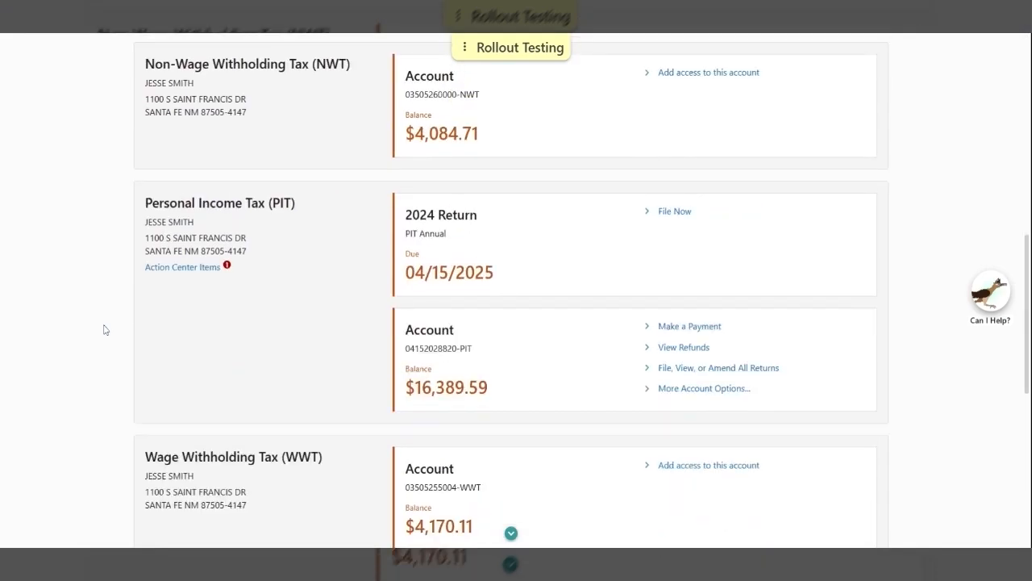
scroll(103, 329, "down", 1)
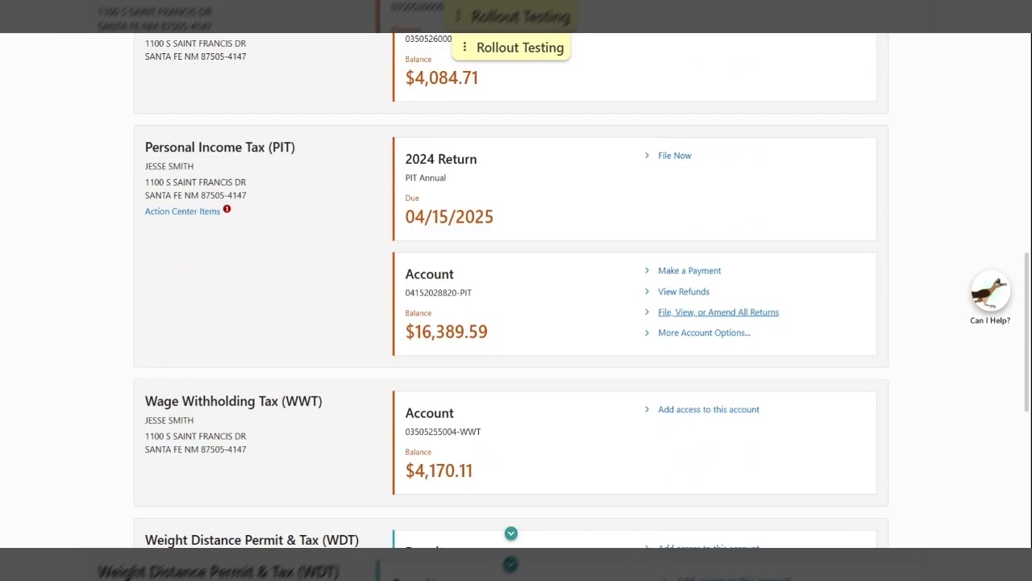
List all PIT returns and start filing the 12/31/2023 return
left_click(718, 312)
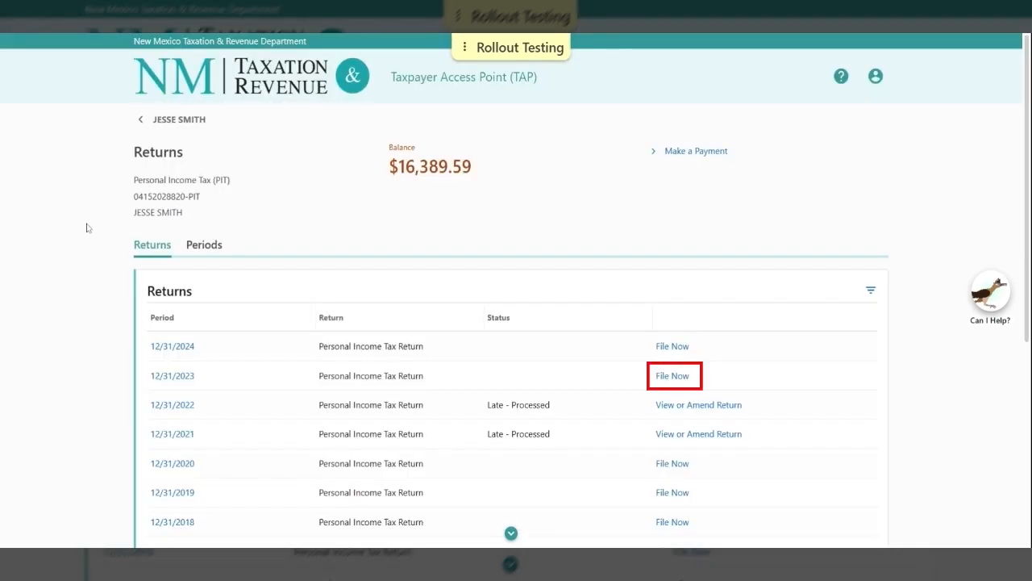
scroll(87, 231, "down", 1)
scroll(647, 230, "down", 1)
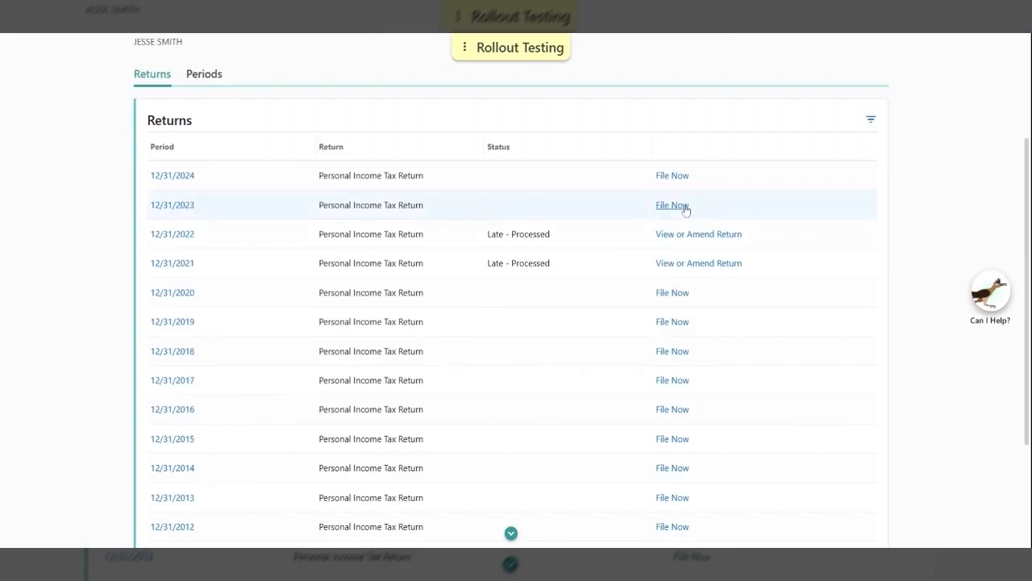
left_click(673, 205)
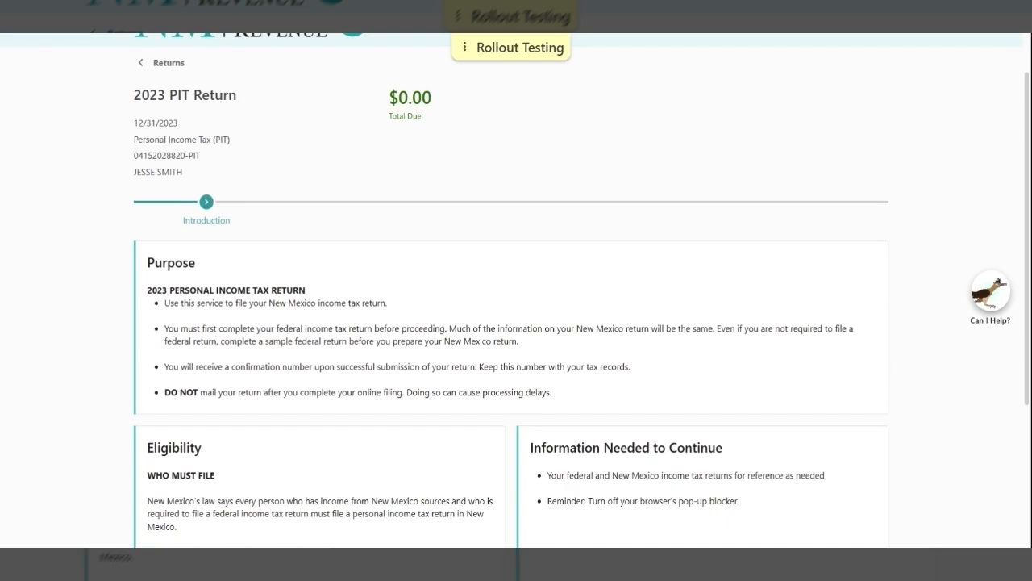
On Client Information, toggle the name-update question to Yes, then back to No
scroll(91, 263, "down", 2)
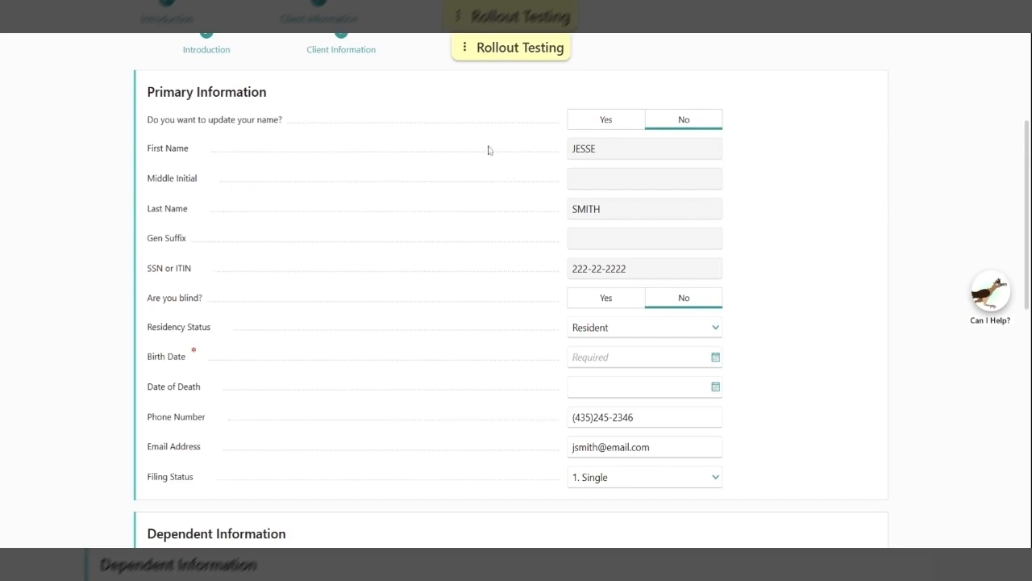
left_click(625, 129)
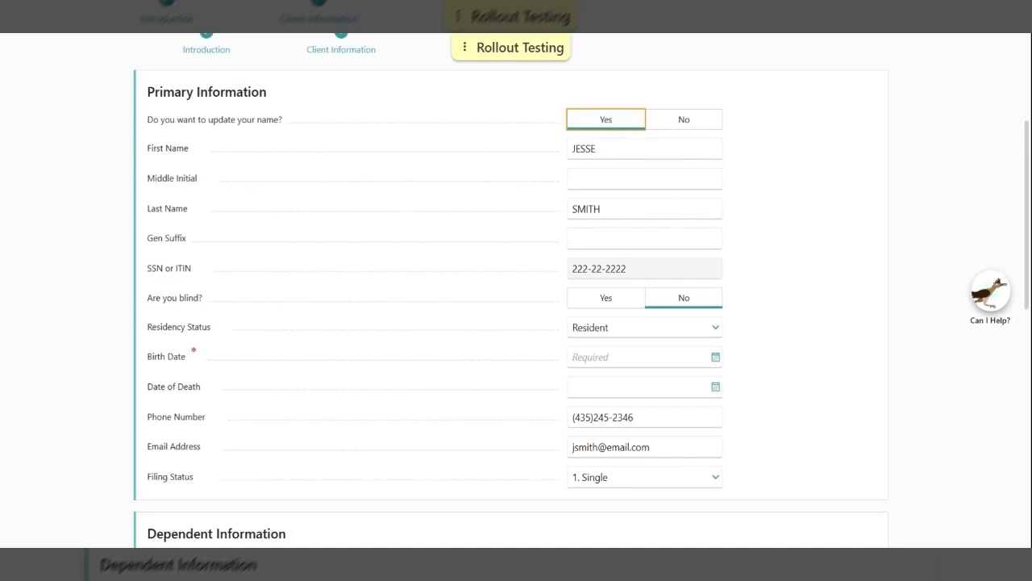
left_click(682, 125)
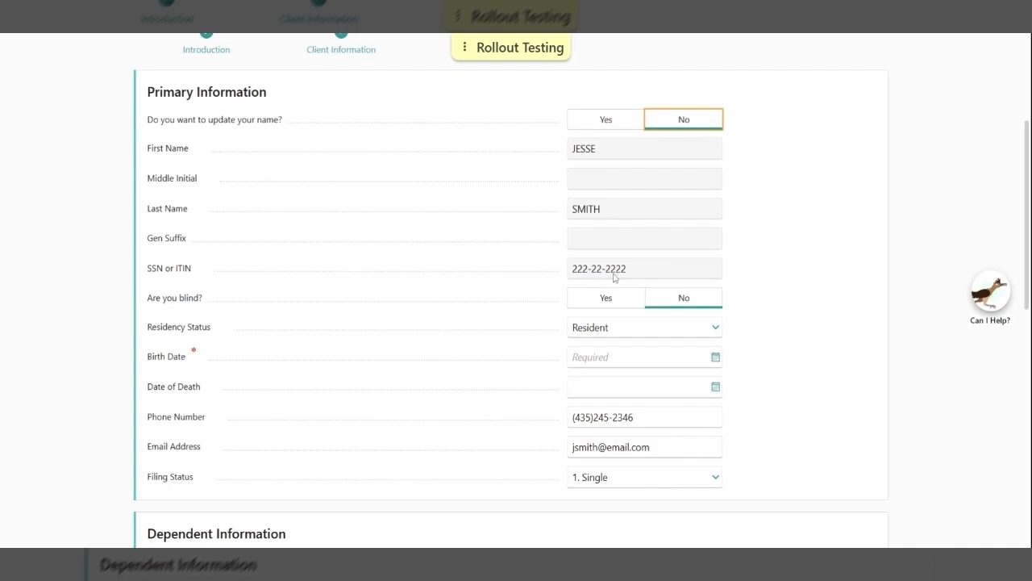
scroll(476, 249, "down", 1)
Leave the taxpayer marked not blind after toggling the blind question to Yes and back
left_click_drag(635, 223, 560, 212)
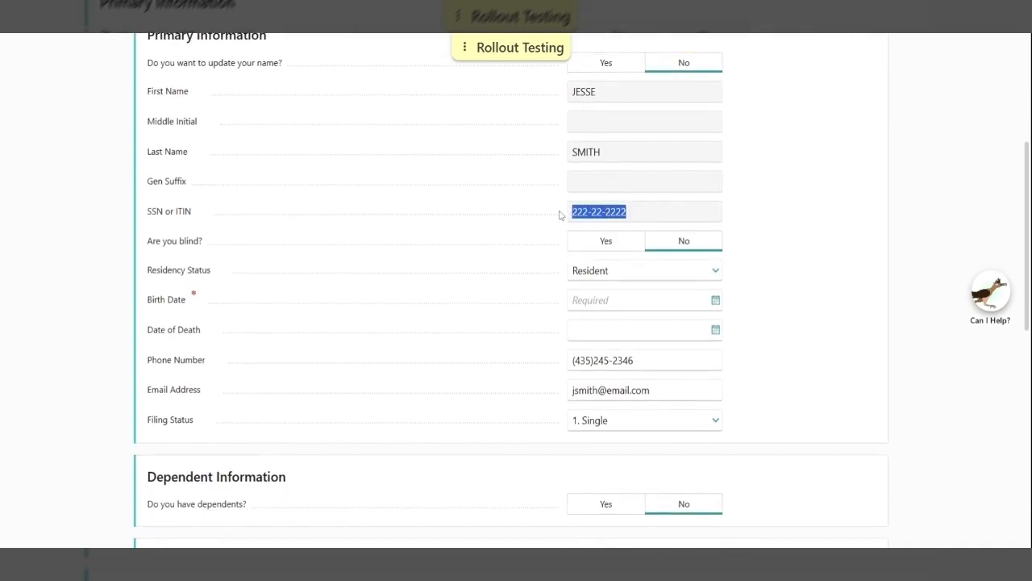
left_click(524, 220)
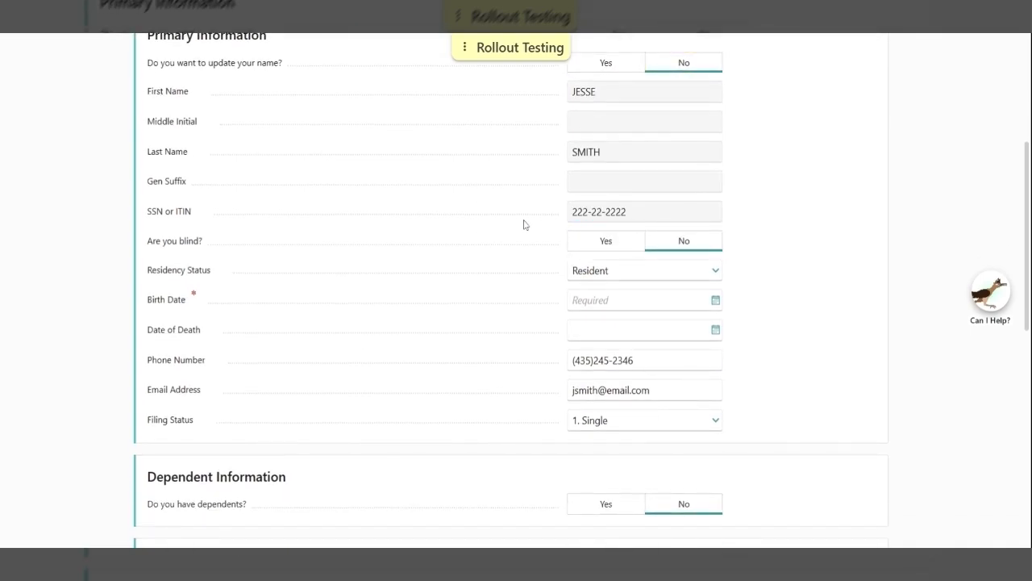
left_click(606, 242)
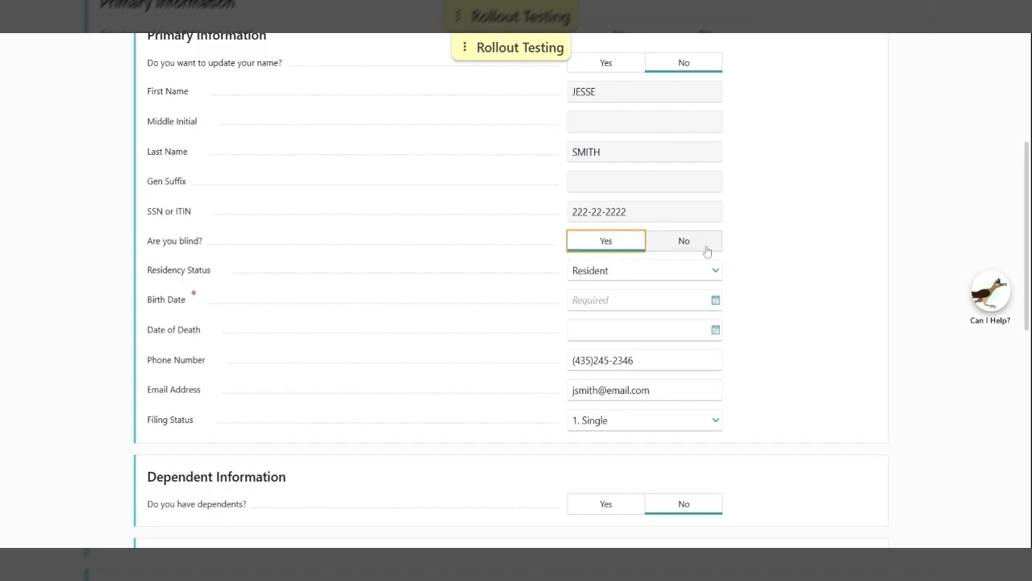
left_click(707, 250)
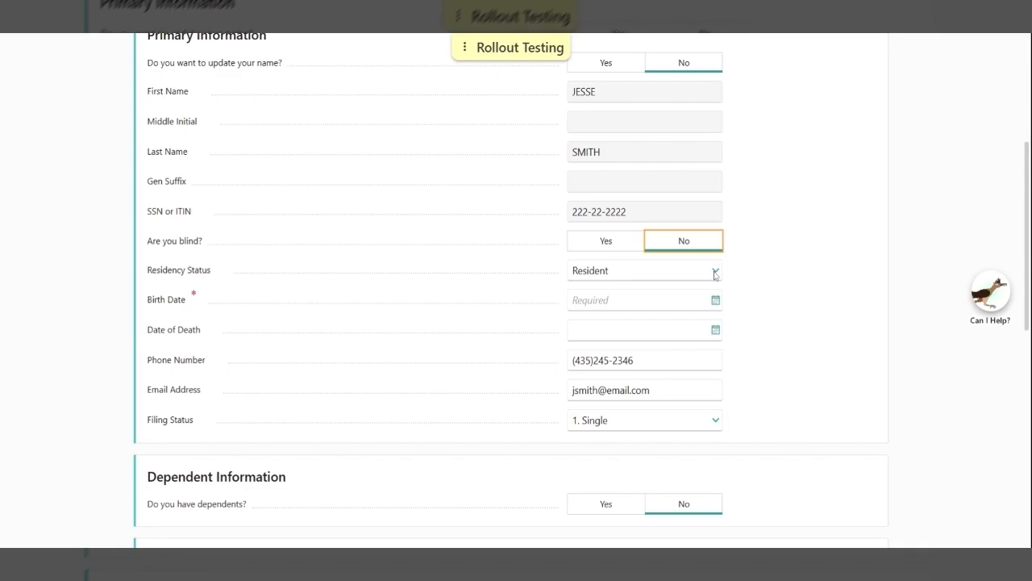
Enter birth date 01/01/1957 and date of death 12/31/2025
left_click(715, 273)
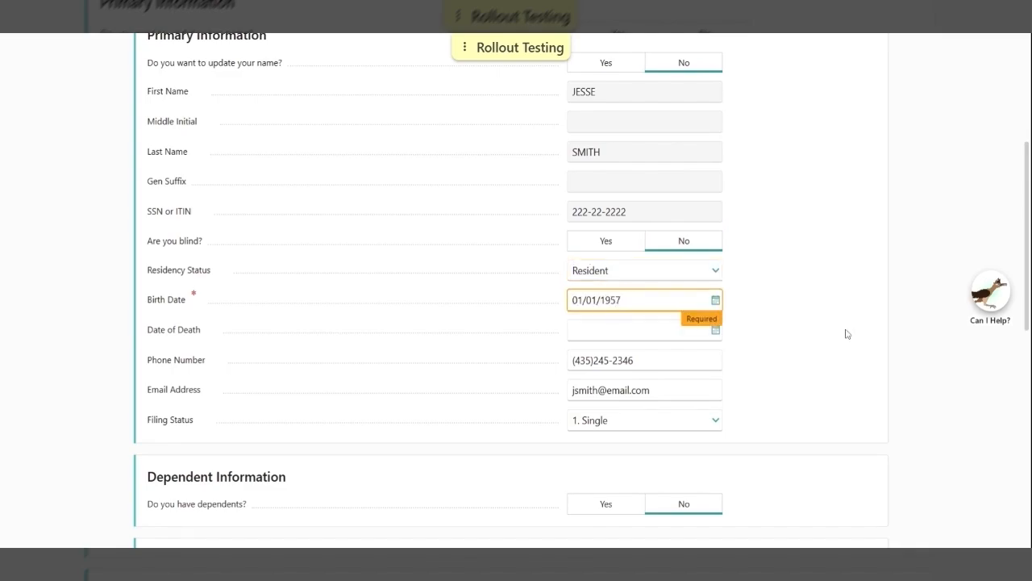
left_click(851, 337)
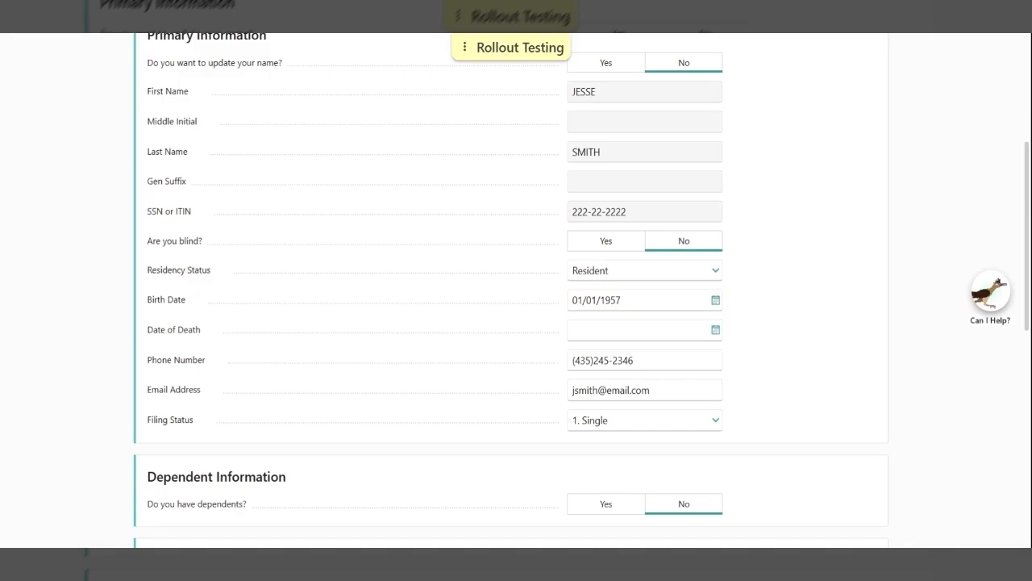
left_click(641, 330)
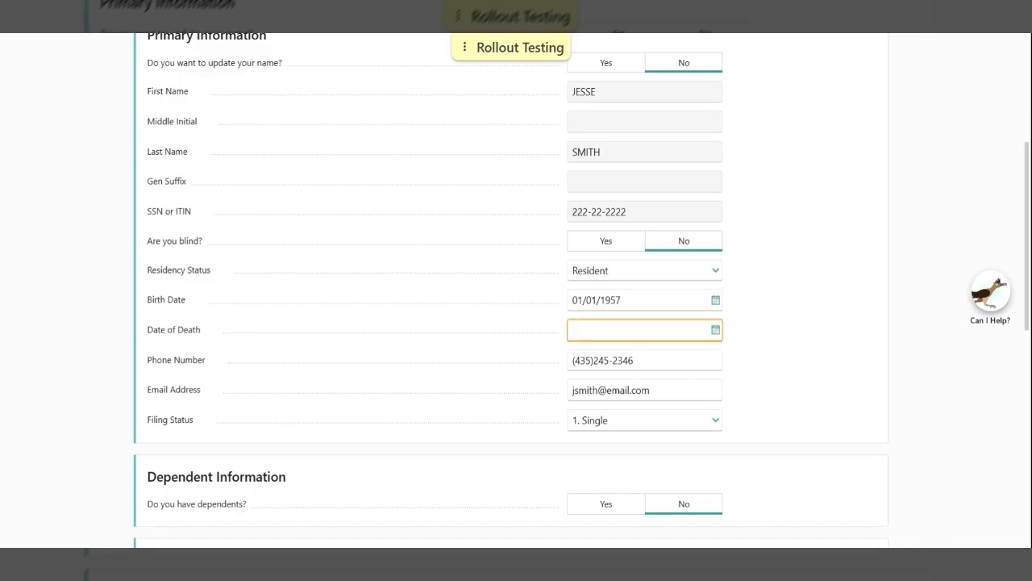
type("12/31/2025")
left_click(861, 328)
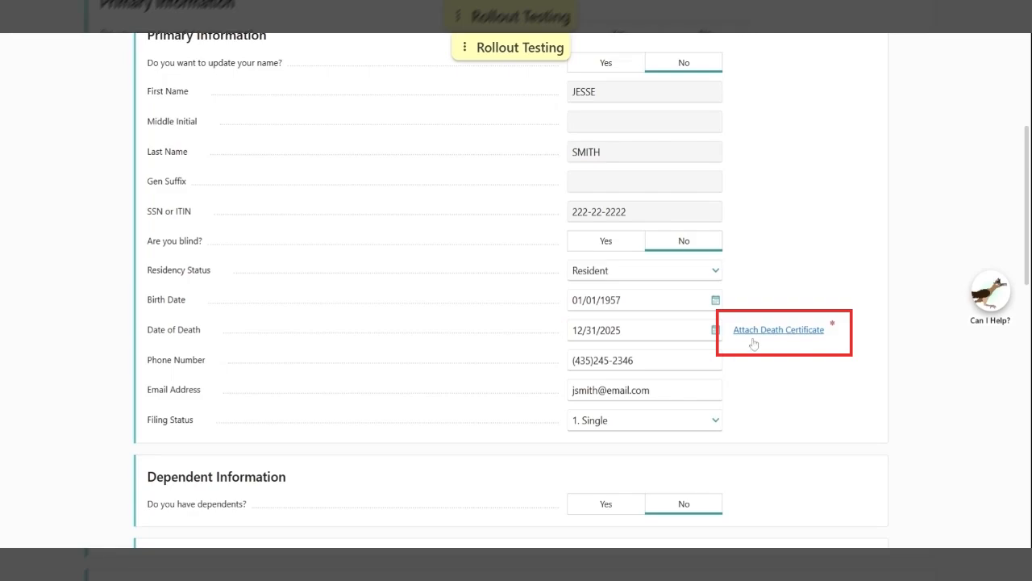
Scroll to Claimant Information and put focus in the Gen Suffix field
scroll(301, 287, "down", 4)
scroll(300, 286, "down", 5)
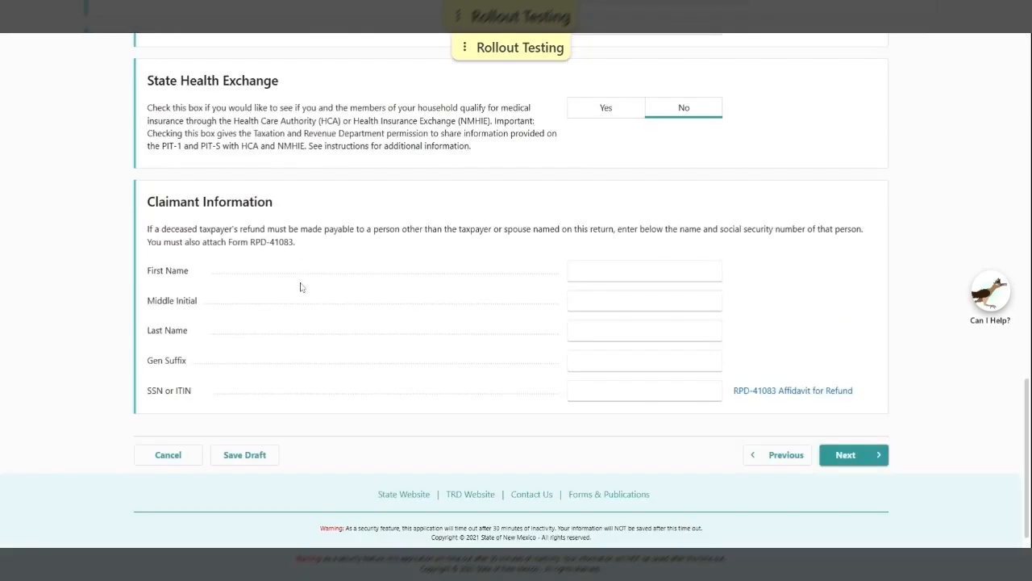
scroll(207, 257, "down", 1)
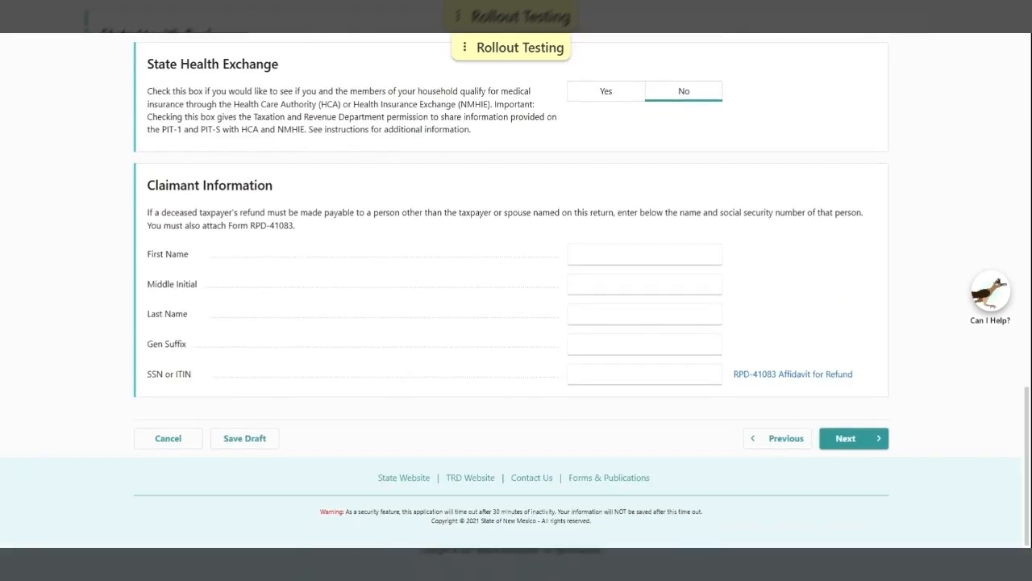
left_click(645, 344)
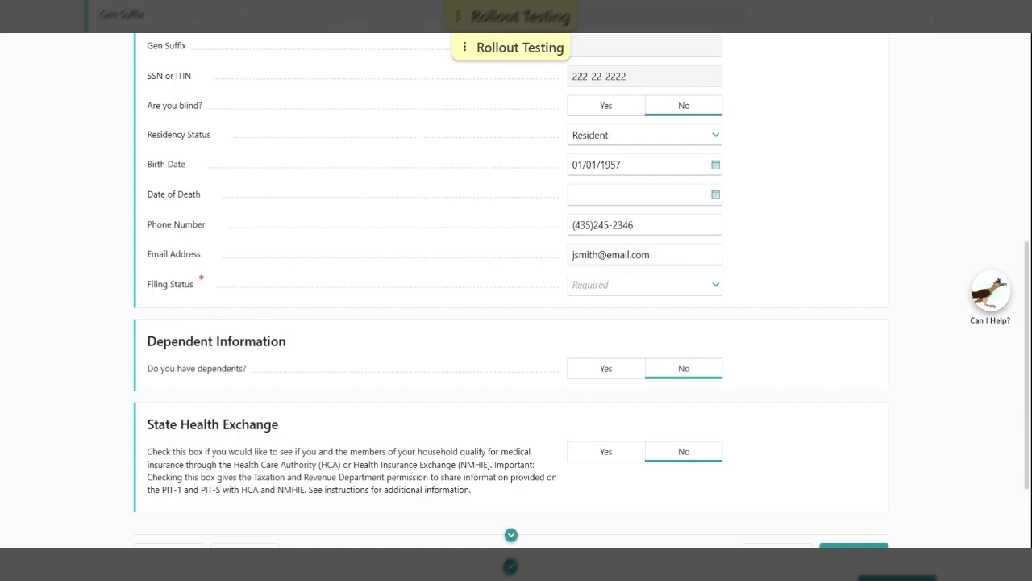
Set the filing status to 4. Head of Household
left_click(718, 287)
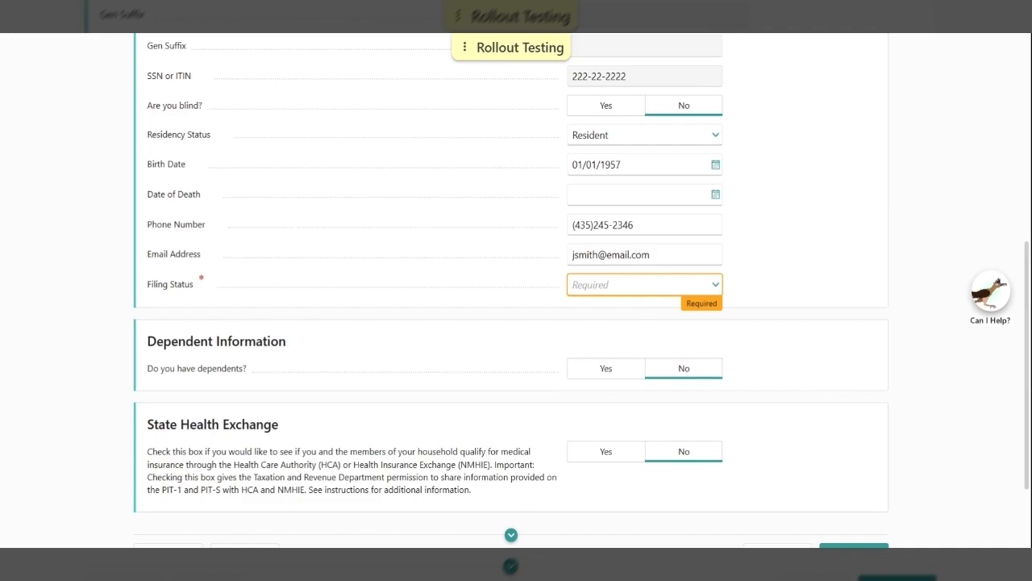
left_click(589, 351)
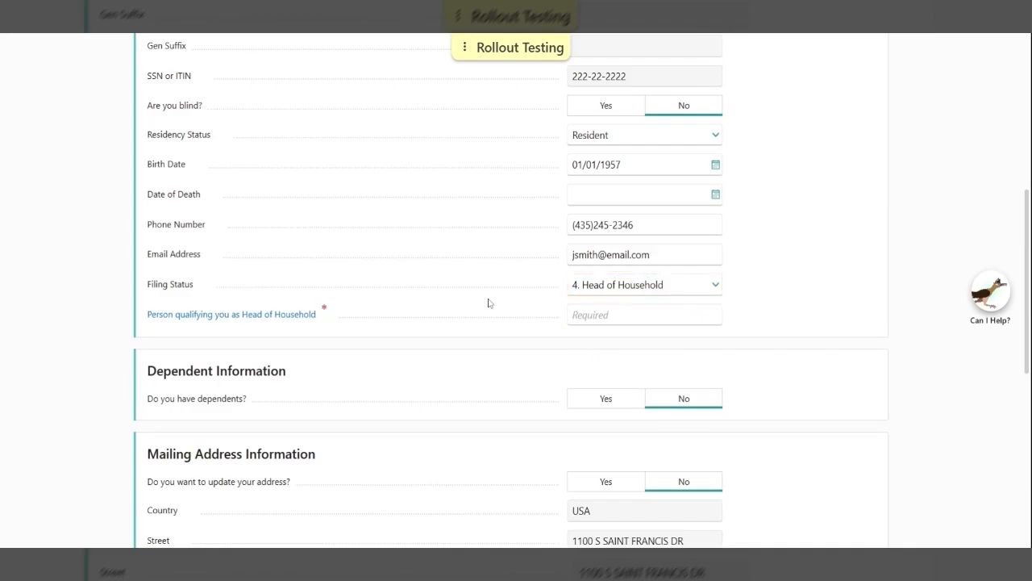
scroll(516, 291, "down", 2)
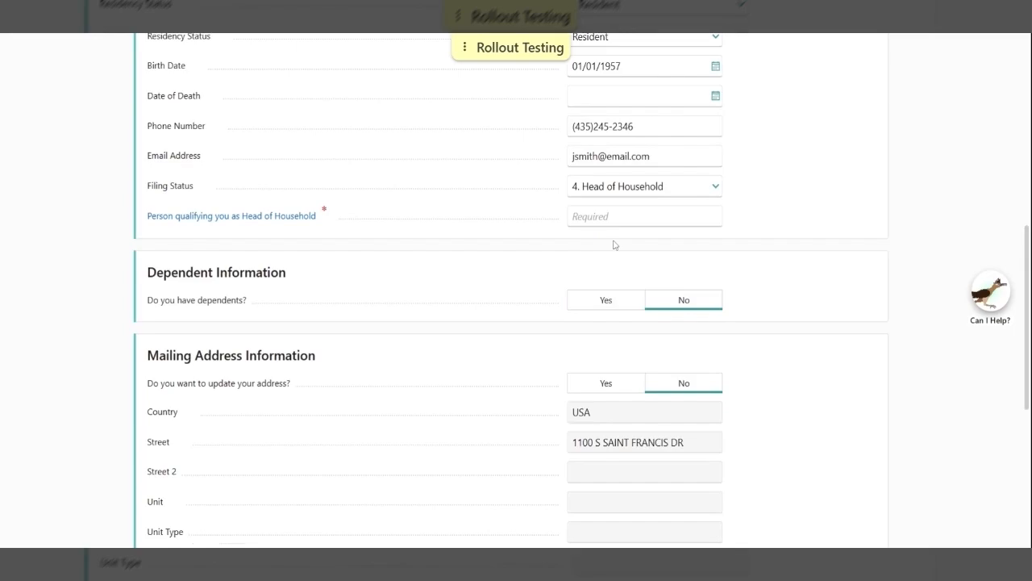
Enter the qualifying person's name, fixing a typo, and answer Yes to having dependents
left_click(644, 217)
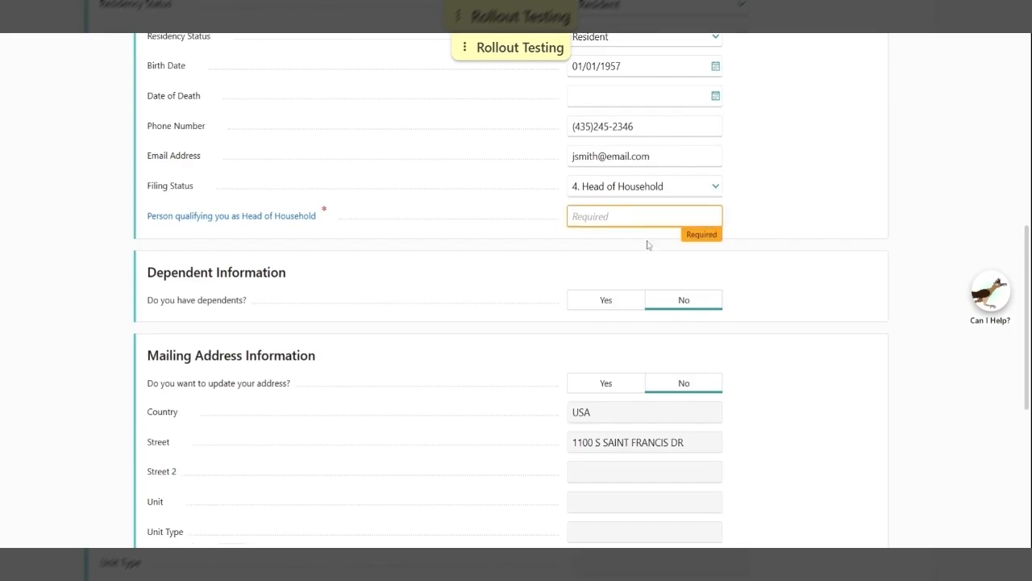
type("FIRST LASE NAME")
key("BackSpace")
type("T")
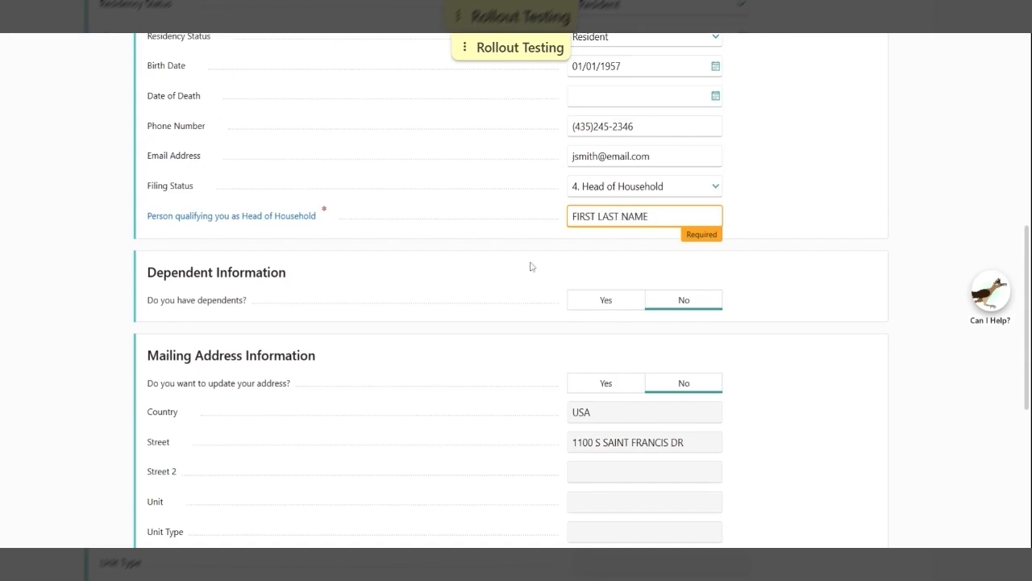
left_click(531, 267)
left_click(603, 307)
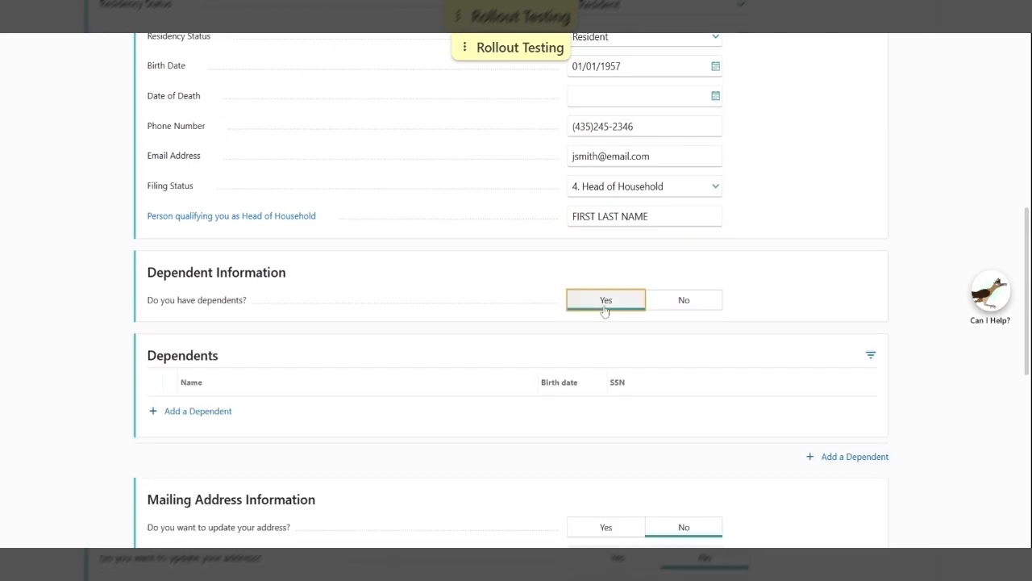
Clear the qualifying person's name and add a first dependent born 07/07/2020 with their SSN
key("shift+Tab")
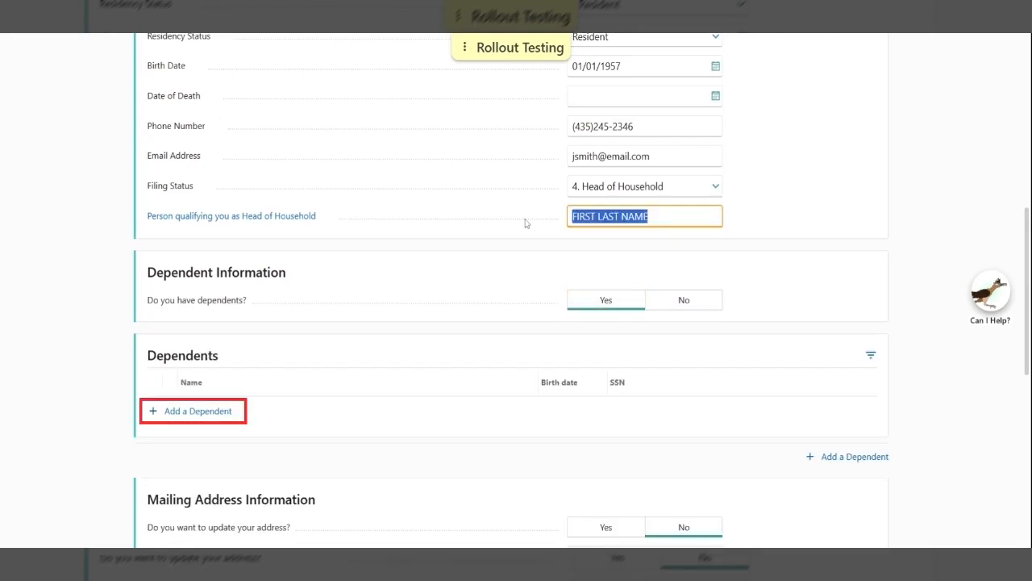
key("BackSpace")
left_click(181, 410)
type("JANE SMITH")
key("Tab")
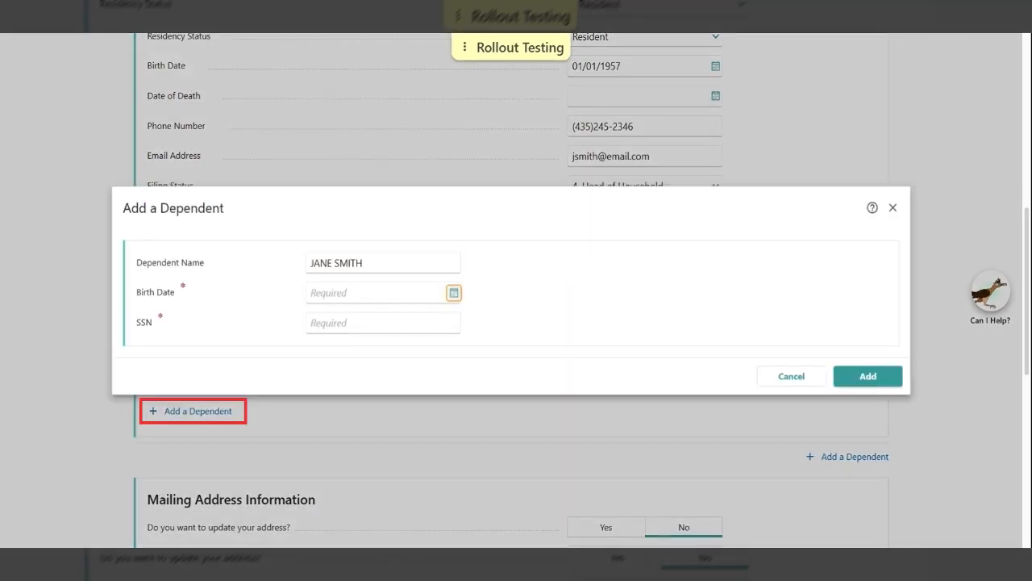
key("shift+Tab")
type("07/")
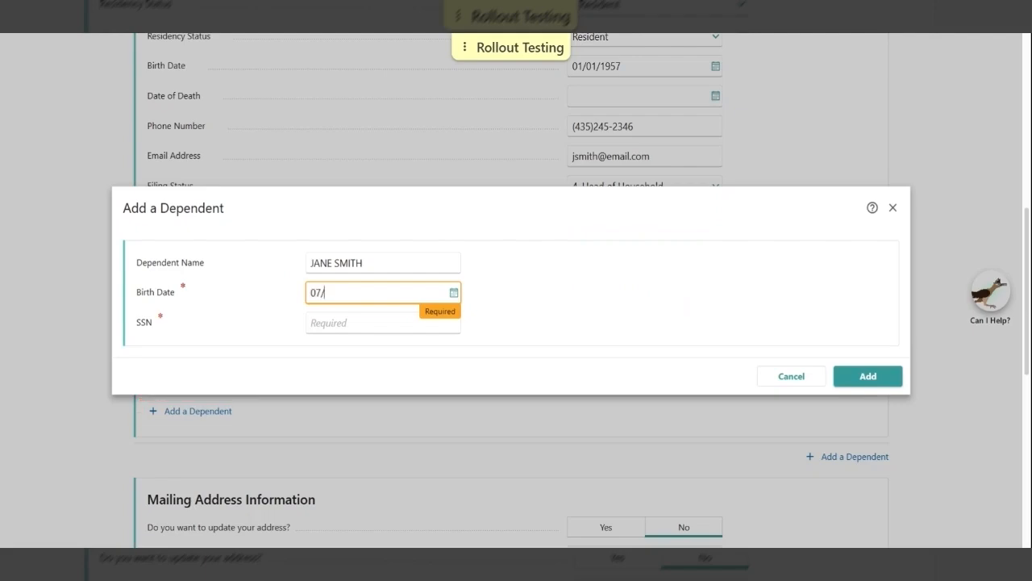
type("07/2020")
key("Tab")
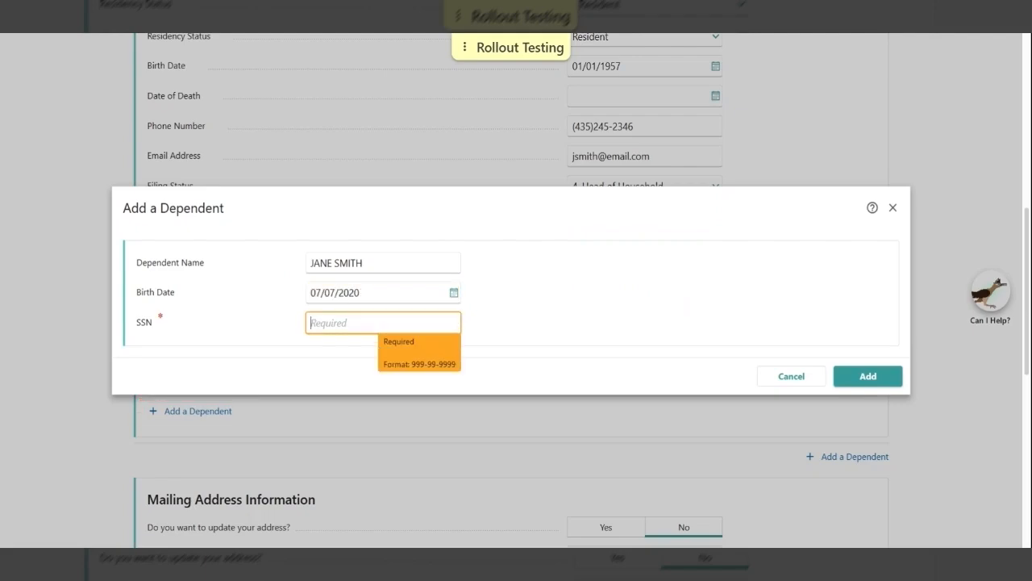
type("111-11-1111")
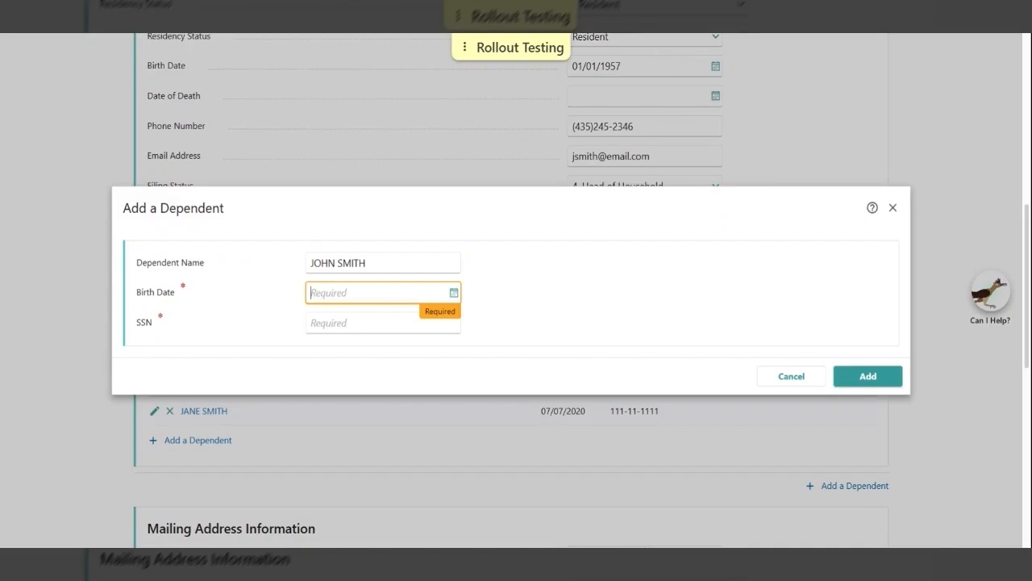
Enter the second dependent's birth date 05/05/2015 and SSN
type("05/0")
type("5/2015")
key("Tab")
type("333-33-3333")
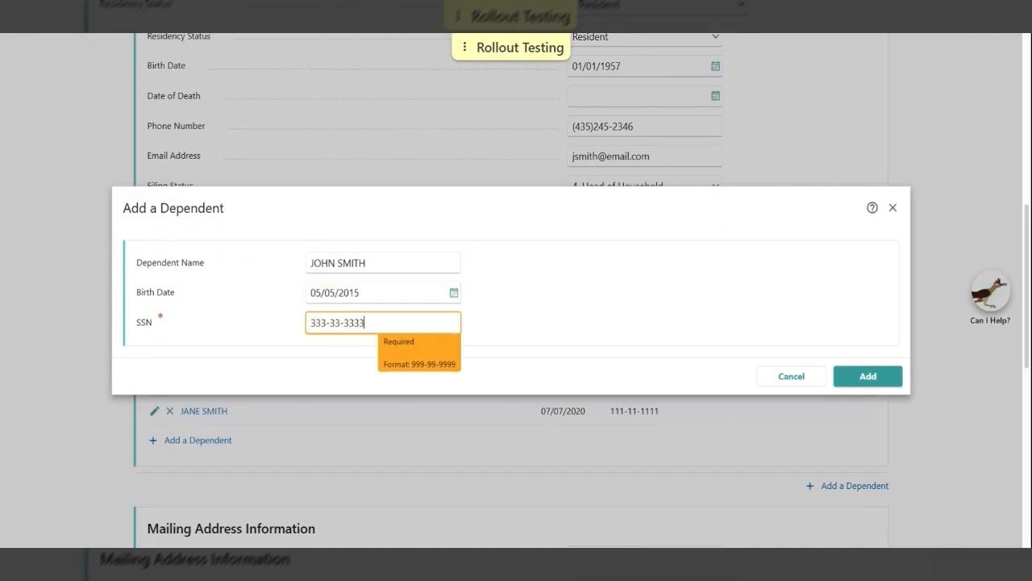
Add the second dependent to the table and scroll past Mailing Address and State Health Exchange
left_click(862, 382)
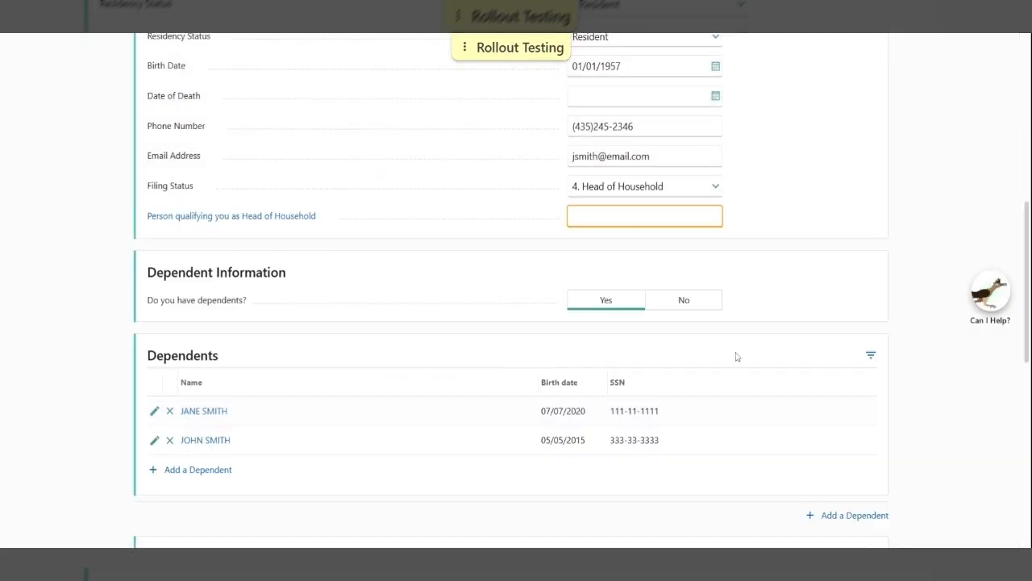
scroll(677, 359, "down", 1)
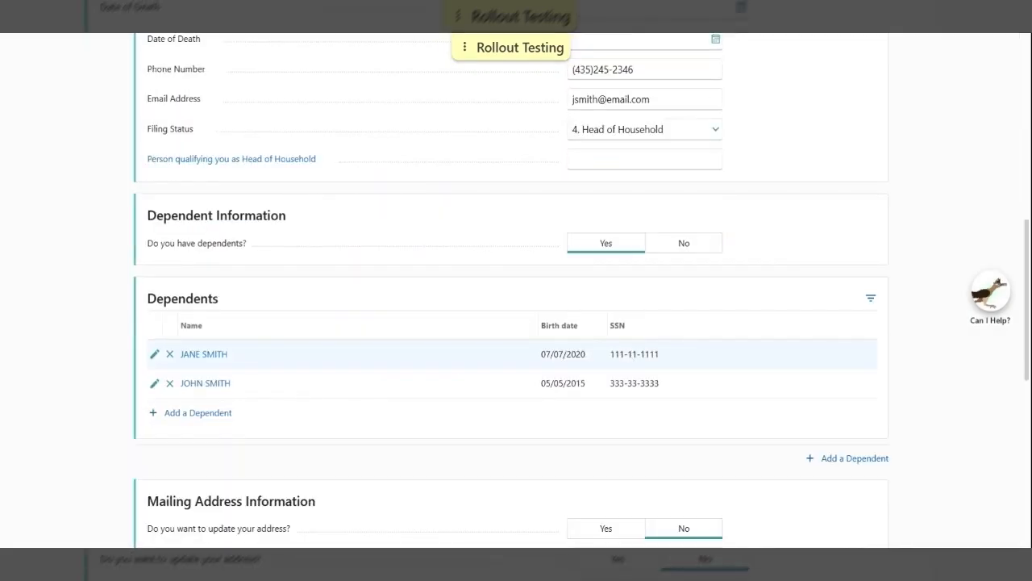
scroll(464, 330, "down", 1)
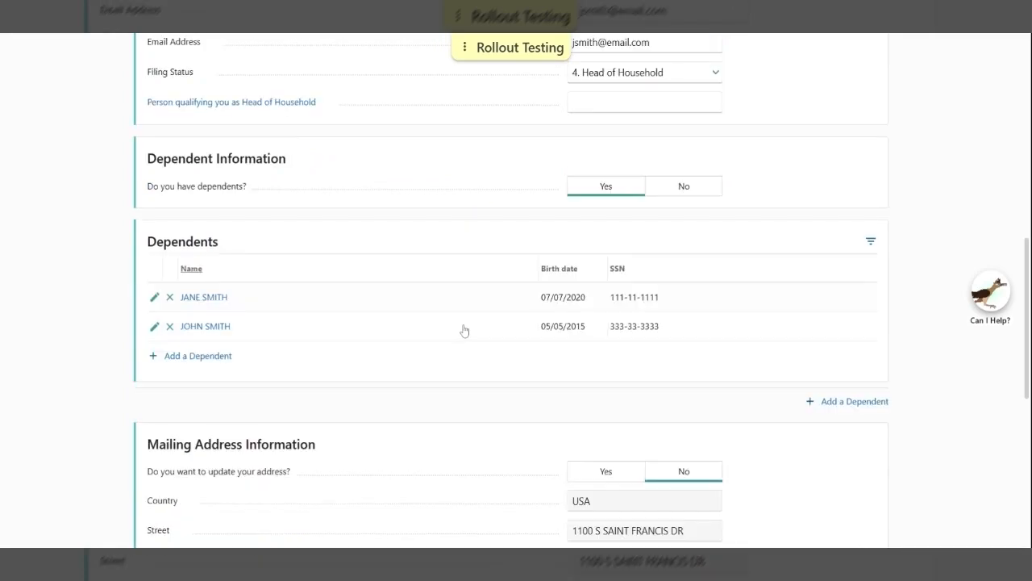
scroll(464, 329, "down", 3)
scroll(464, 330, "down", 2)
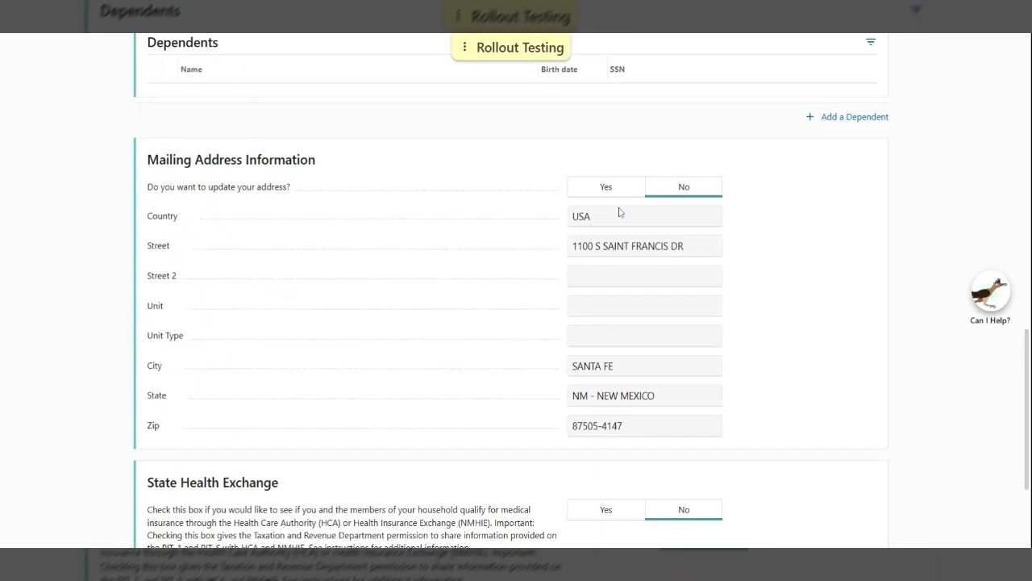
scroll(619, 212, "down", 3)
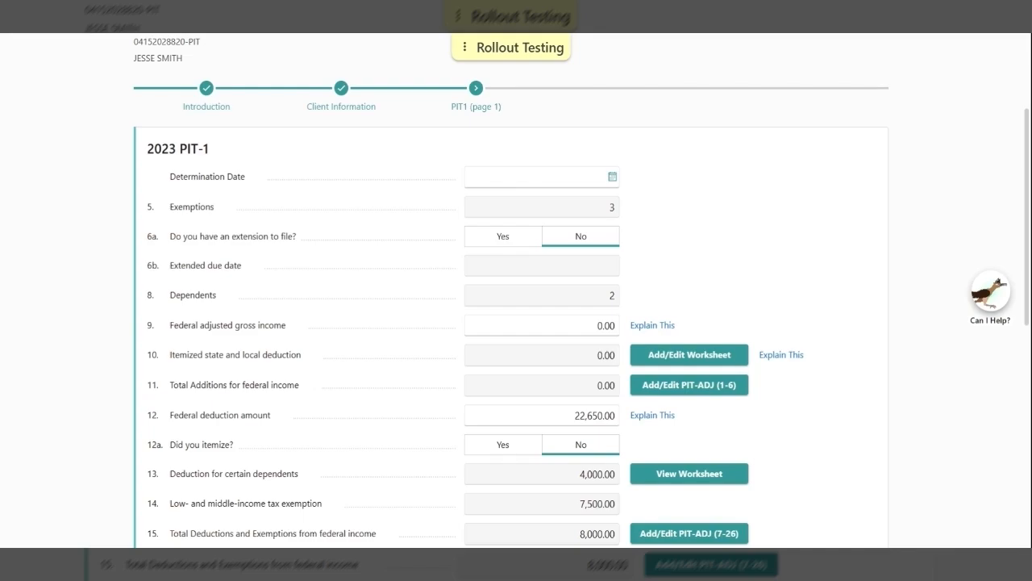
left_click(503, 236)
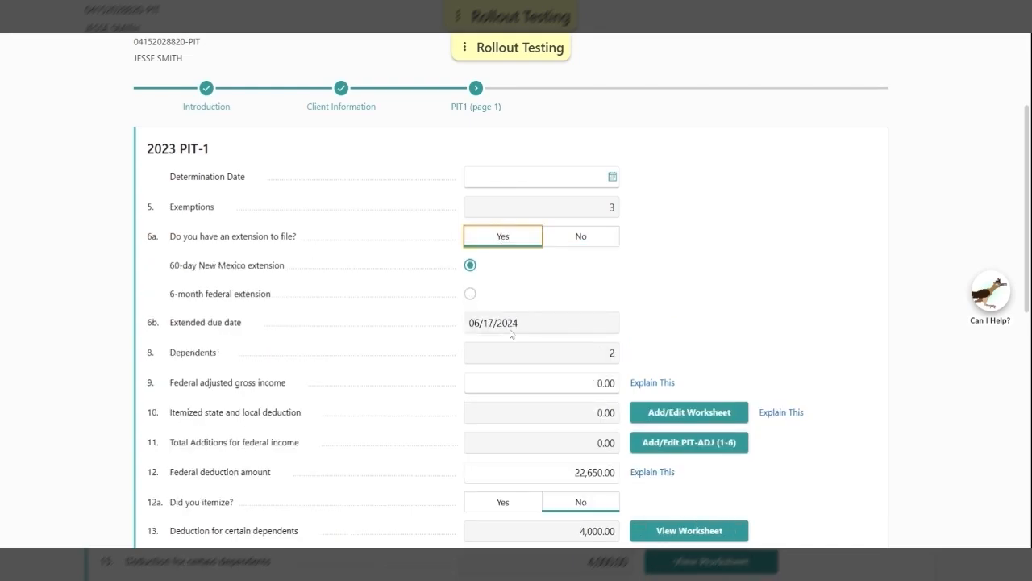
left_click(470, 293)
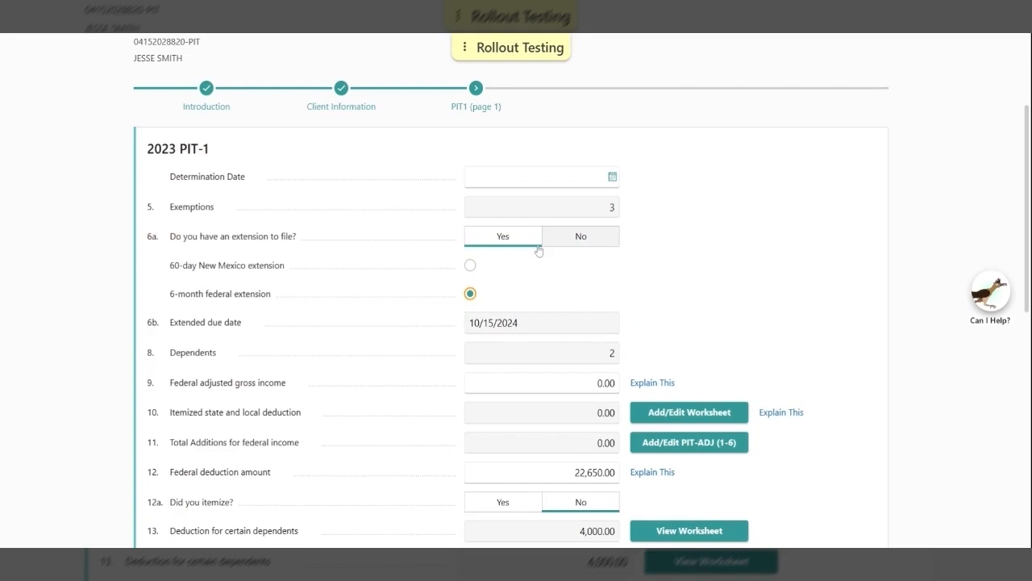
left_click(568, 238)
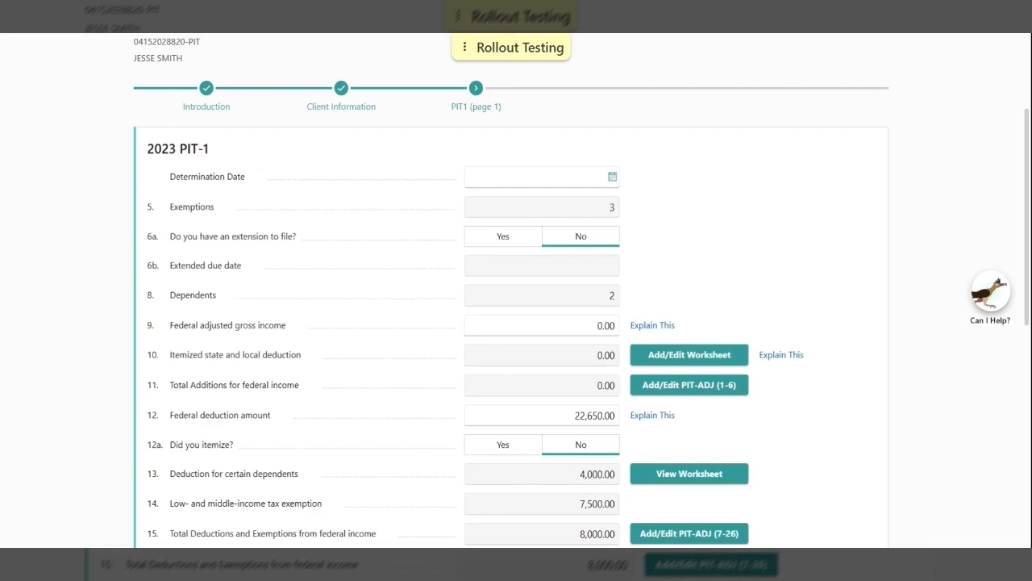
Enter 40,000 as line 9 federal AGI, recalculating taxable income to 4,850.00 and tax to 82.00
left_click(543, 325)
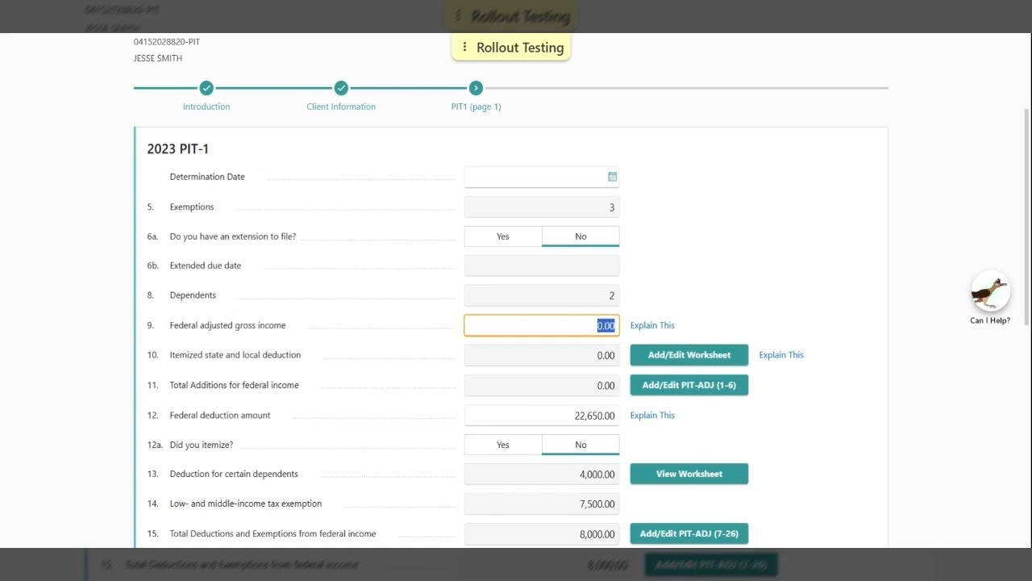
type("40,")
type("00")
type("0")
left_click(771, 285)
scroll(42, 242, "down", 2)
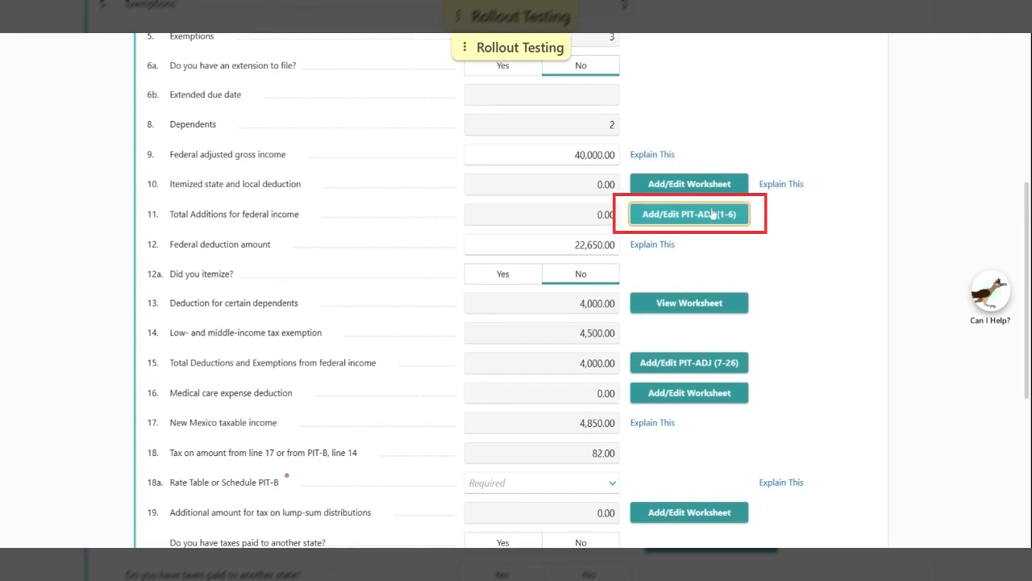
left_click(712, 214)
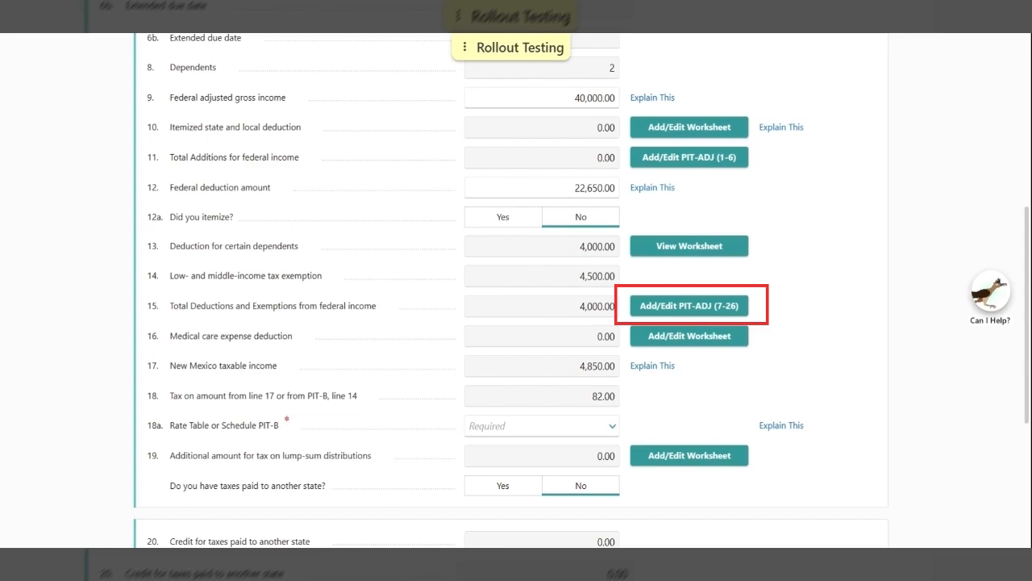
Review the PIT-ADJ deductions for lines 7–26, then close the worksheet
left_click(710, 317)
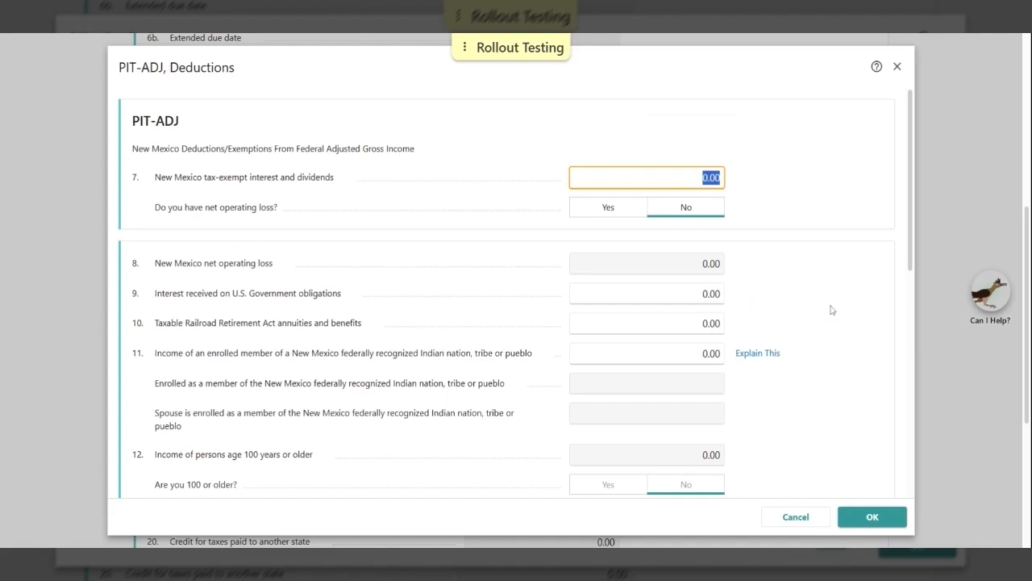
left_click(873, 517)
left_click(578, 355)
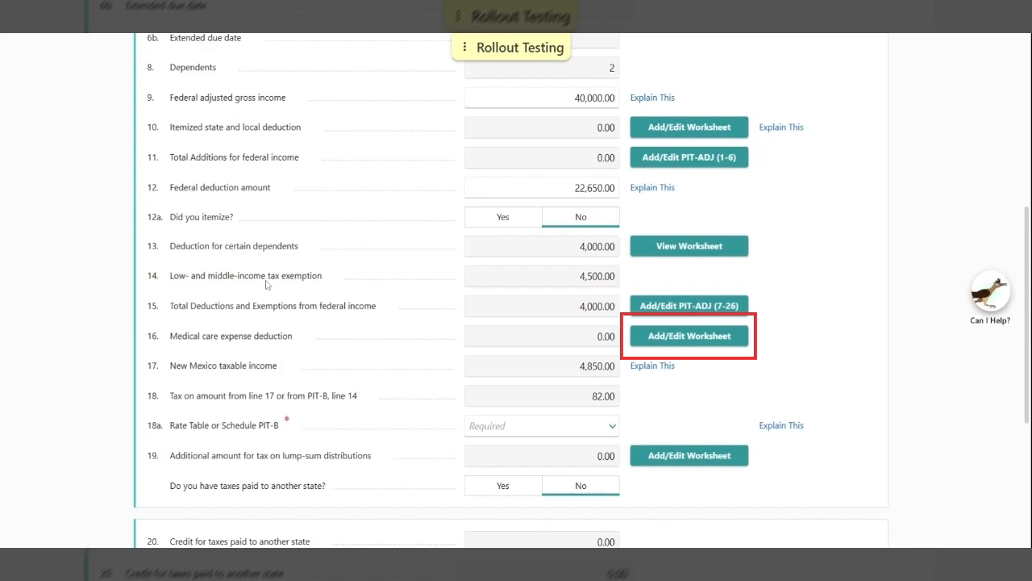
scroll(266, 285, "down", 1)
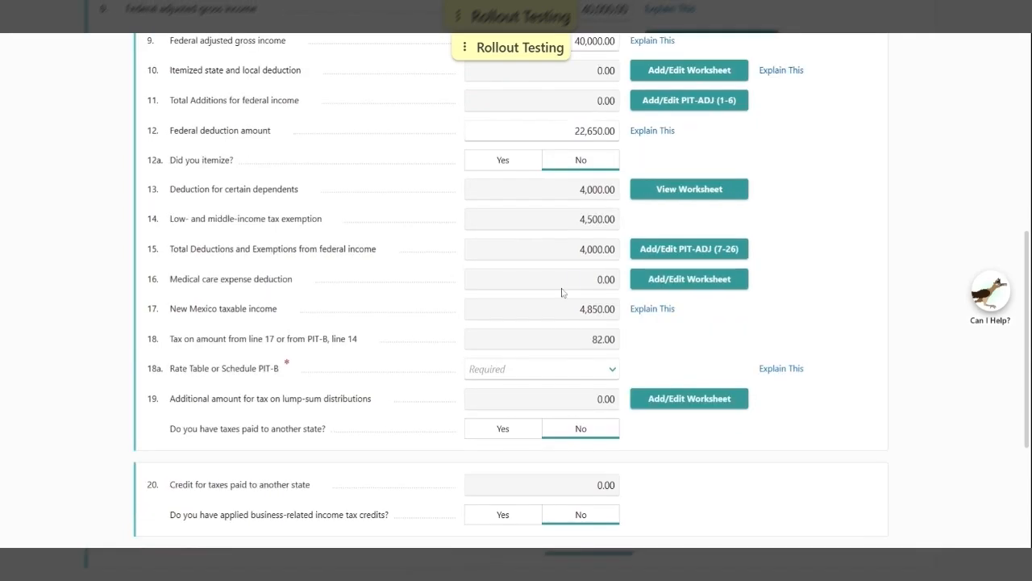
Enter 350.00 on line 16a of the Medical Care Expenses Worksheet and accept it
left_click(687, 289)
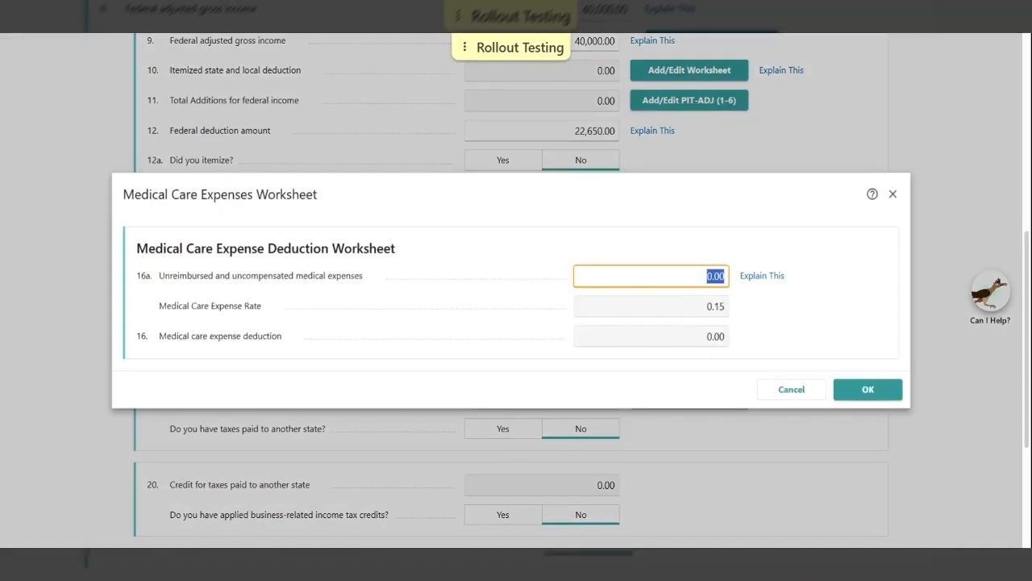
type("350")
left_click(816, 315)
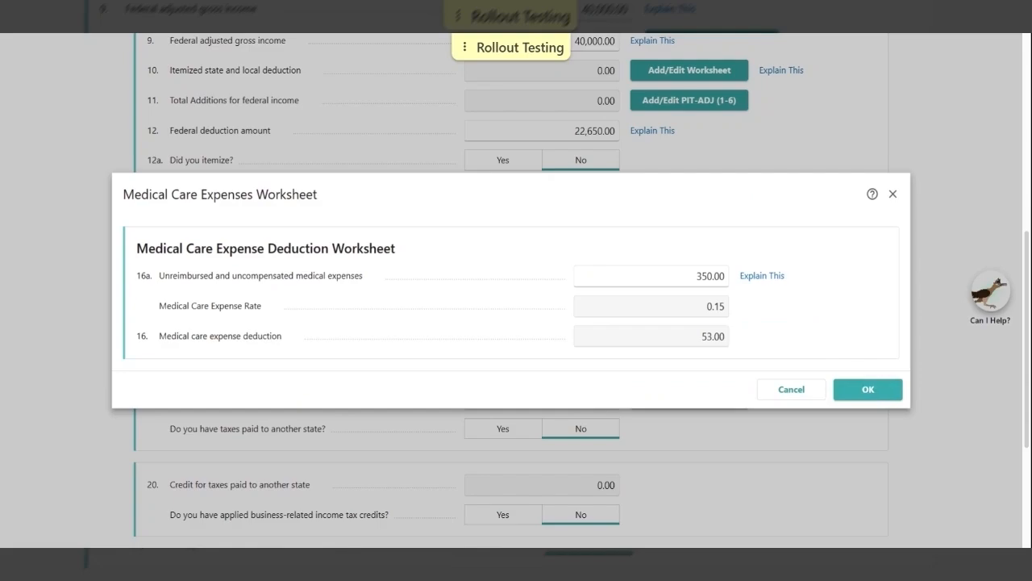
left_click(868, 390)
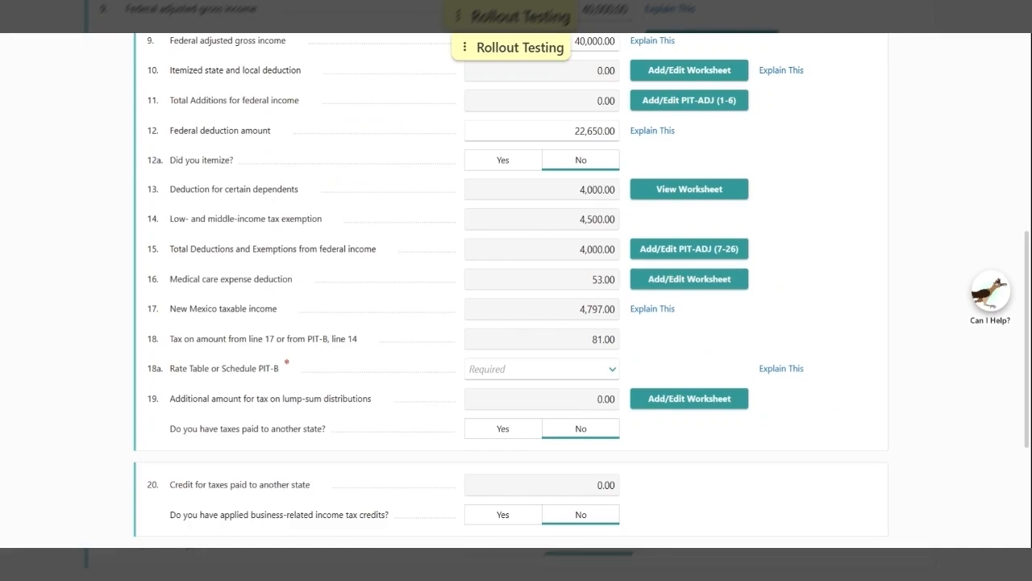
Check the line 17 taxable income, then change line 18a's computation to Schedule B
scroll(516, 290, "down", 1)
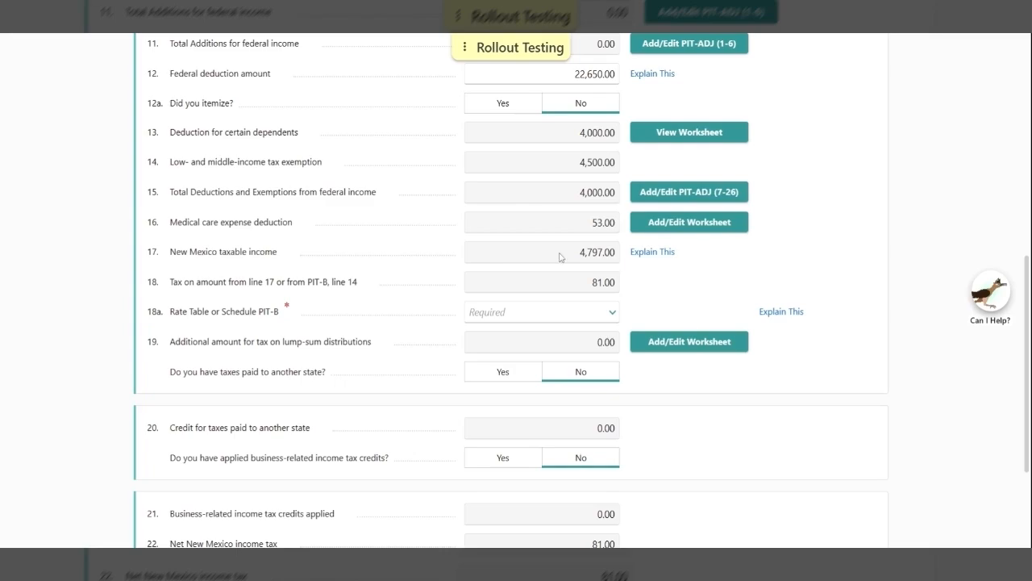
double_click(560, 256)
left_click(561, 256)
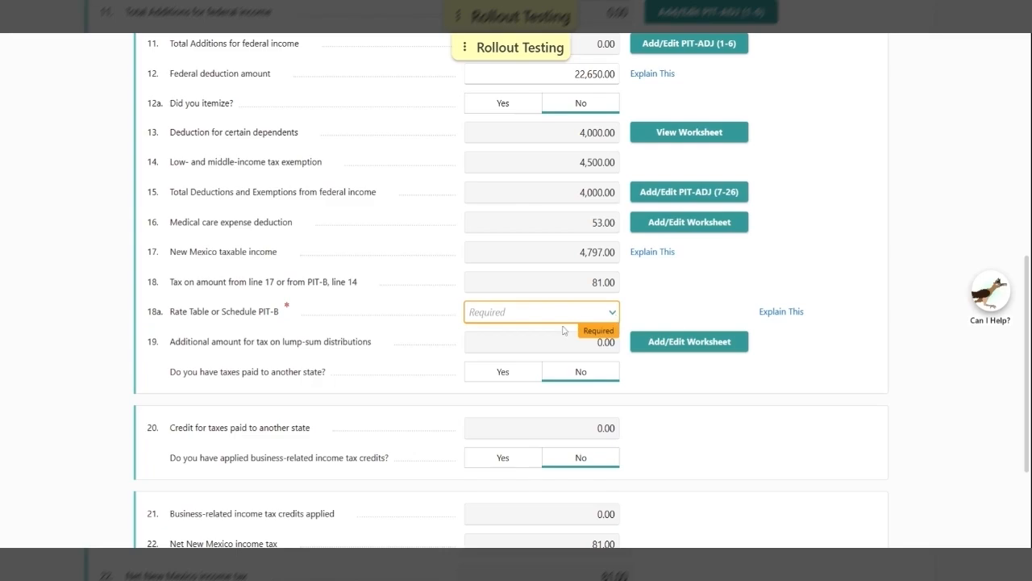
left_click(528, 352)
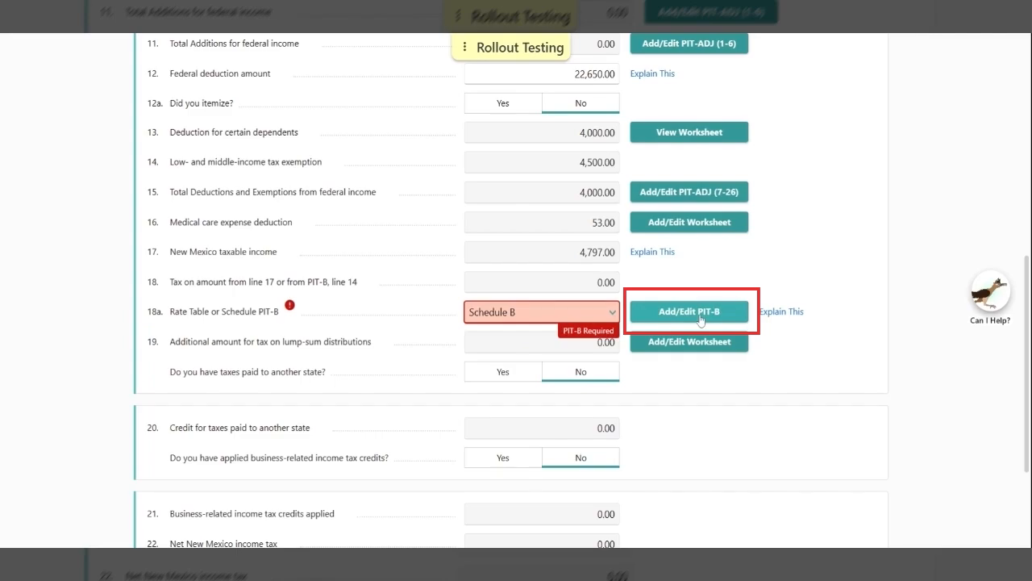
left_click(700, 318)
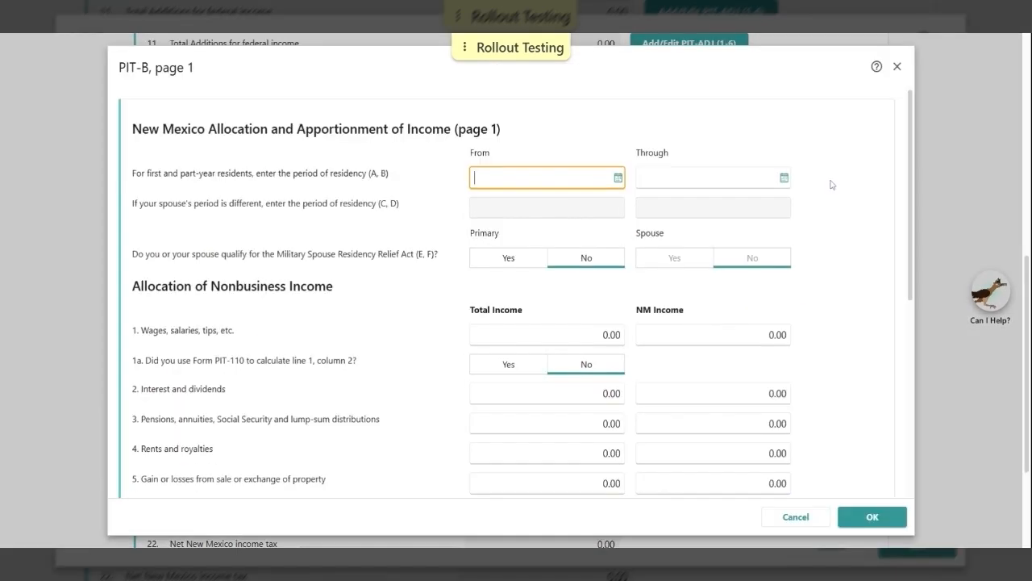
scroll(833, 184, "down", 1)
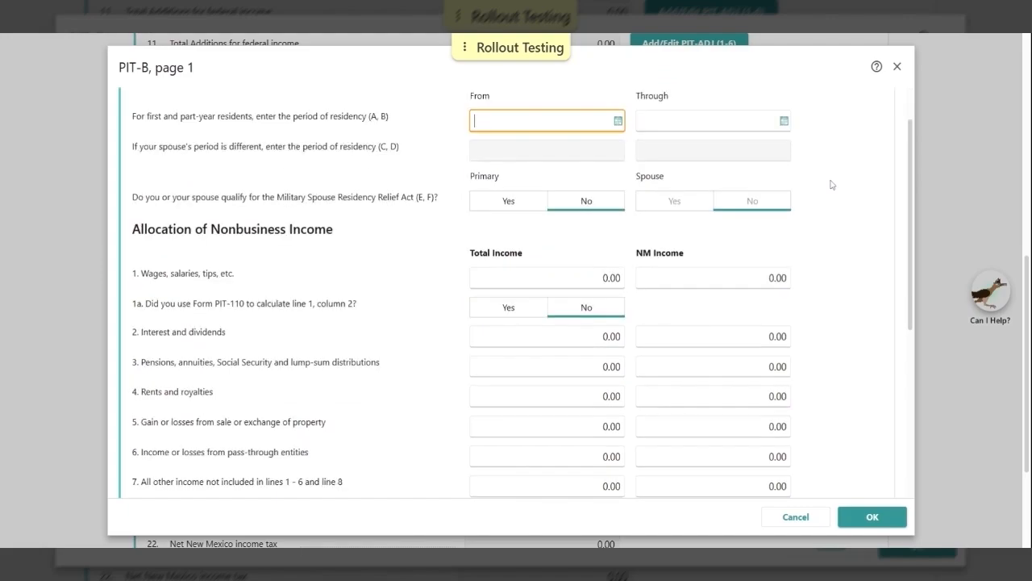
scroll(832, 185, "down", 1)
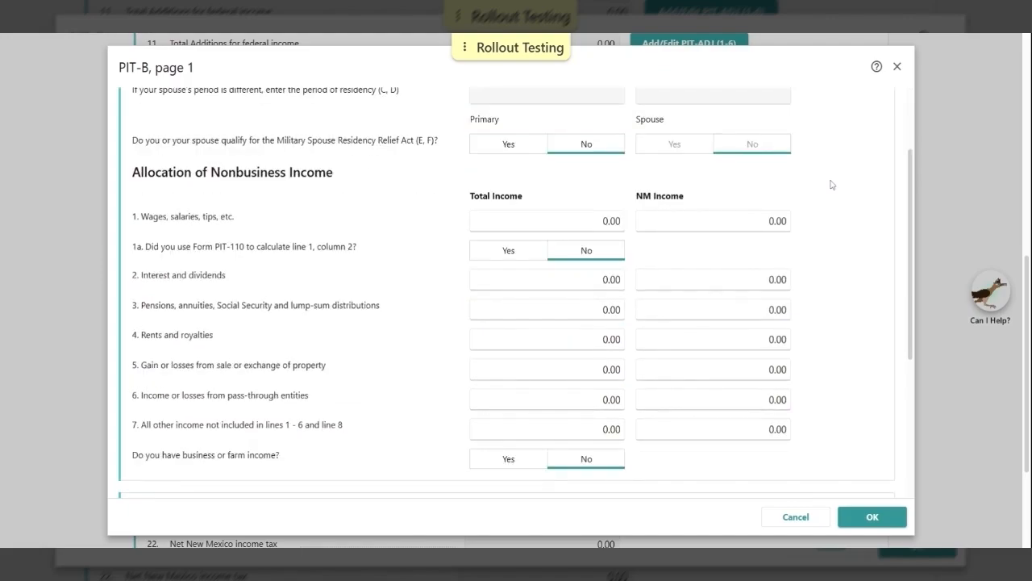
scroll(833, 185, "down", 1)
scroll(832, 185, "down", 1)
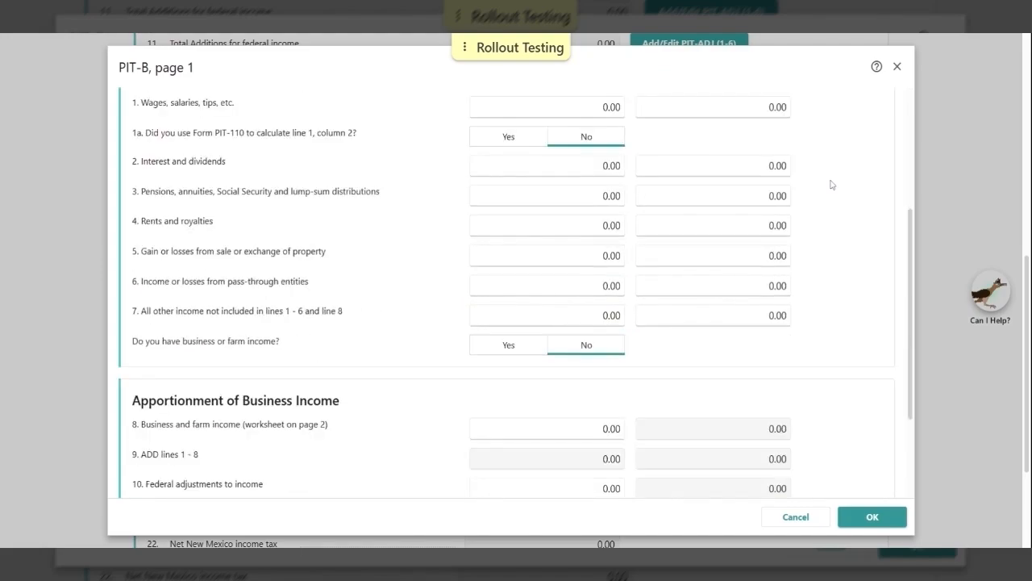
scroll(832, 184, "down", 1)
scroll(832, 185, "down", 1)
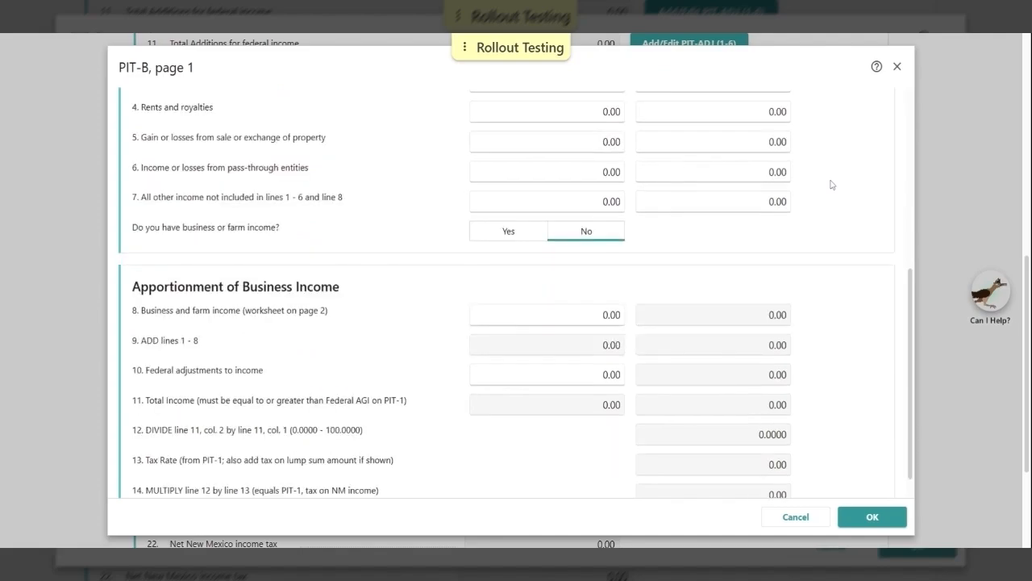
scroll(833, 185, "down", 1)
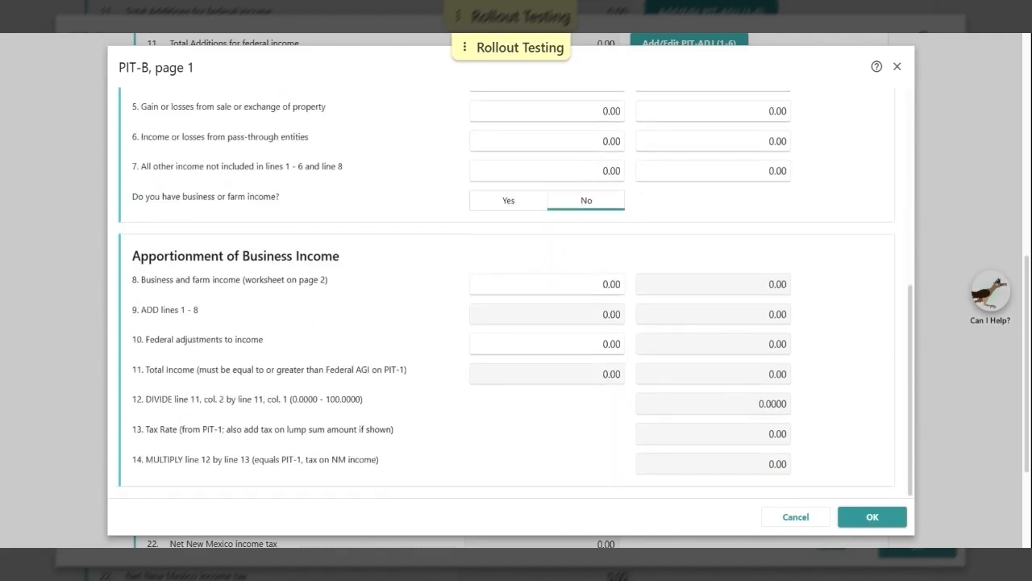
left_click(895, 519)
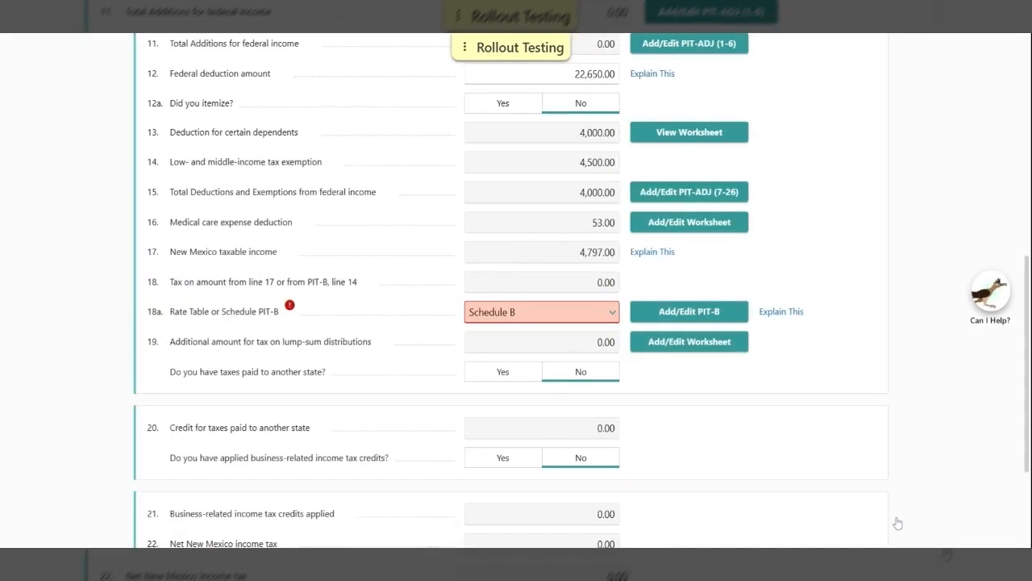
Change line 18a to Rate so line 18 tax returns to 81.00
left_click(611, 315)
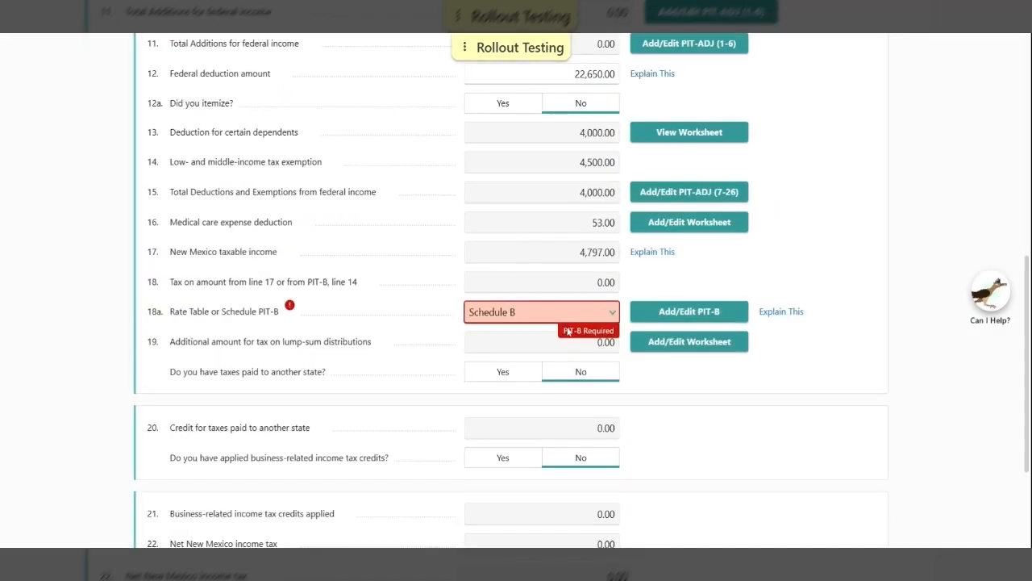
left_click(567, 331)
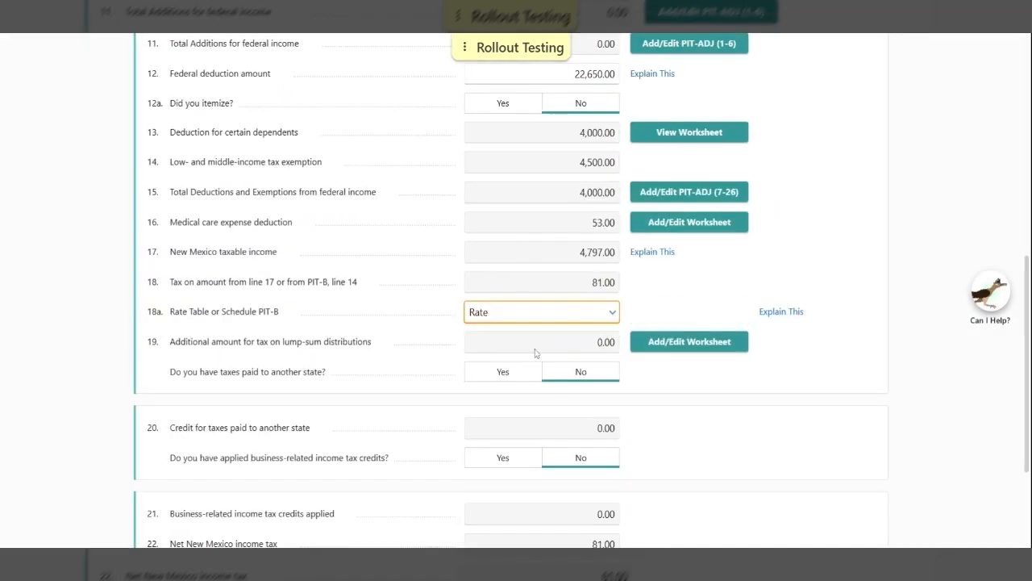
left_click(871, 333)
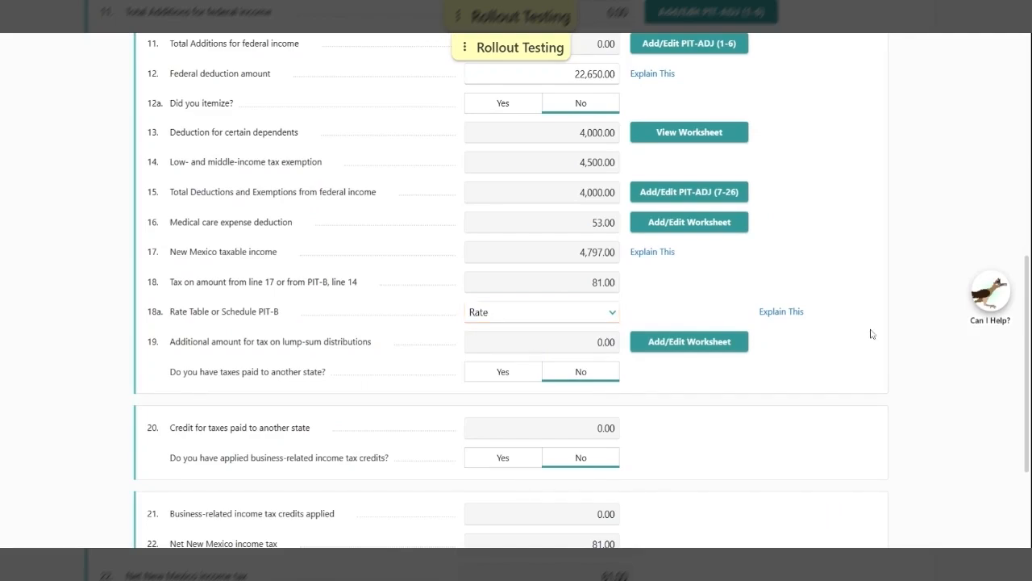
scroll(871, 333, "down", 3)
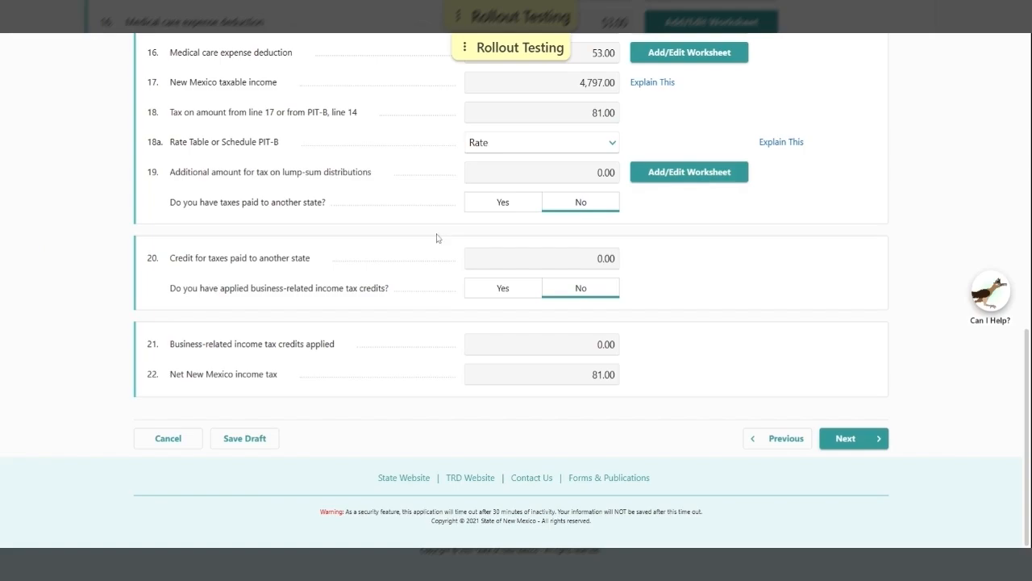
Start adding another state's taxes paid, cancel it, and answer No instead
left_click(500, 204)
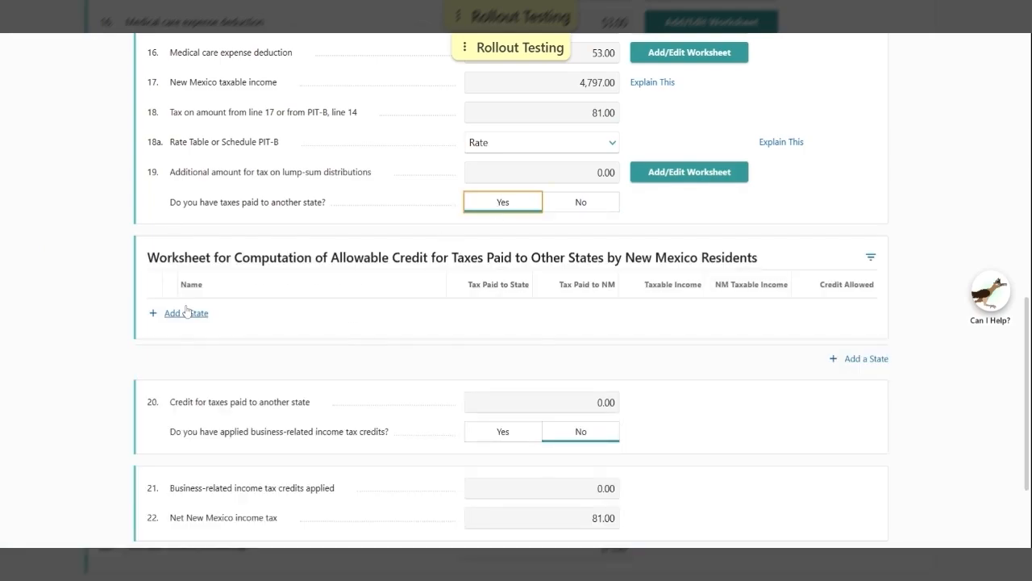
left_click(186, 313)
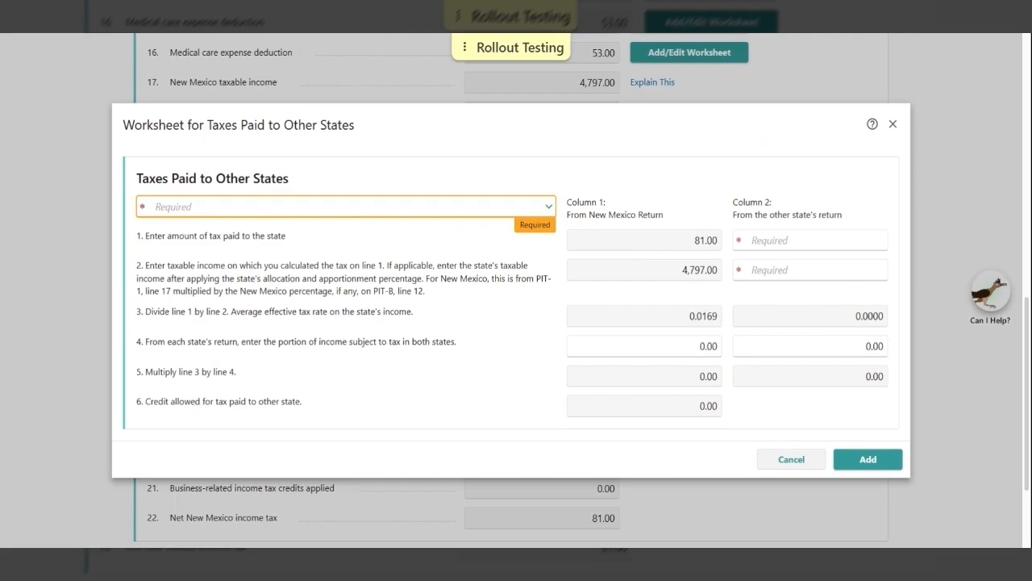
left_click(792, 459)
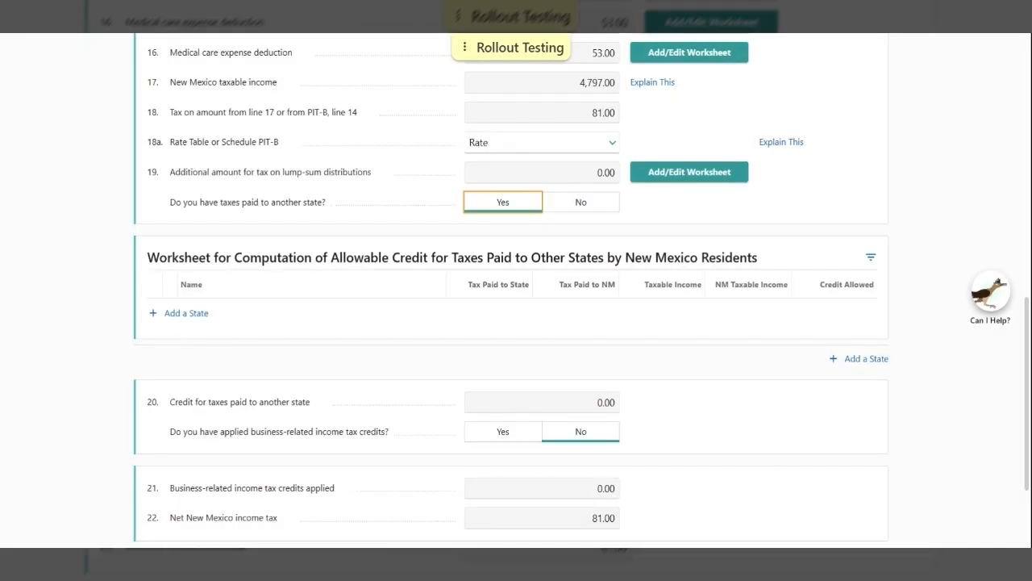
left_click(576, 205)
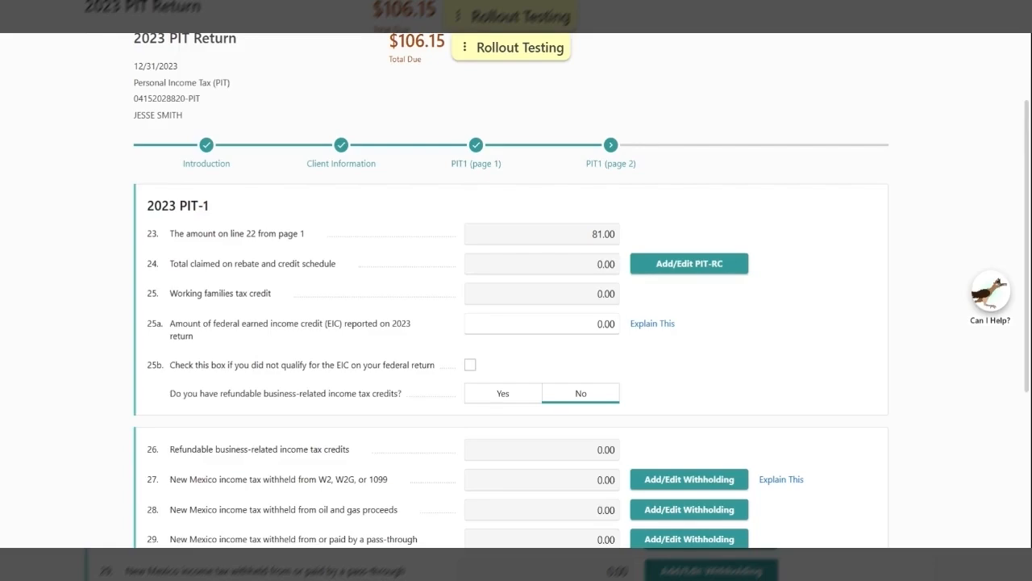
Open PIT-RC from line 24, showing 40,000.00 modified gross income and 5 exemptions
scroll(56, 260, "down", 1)
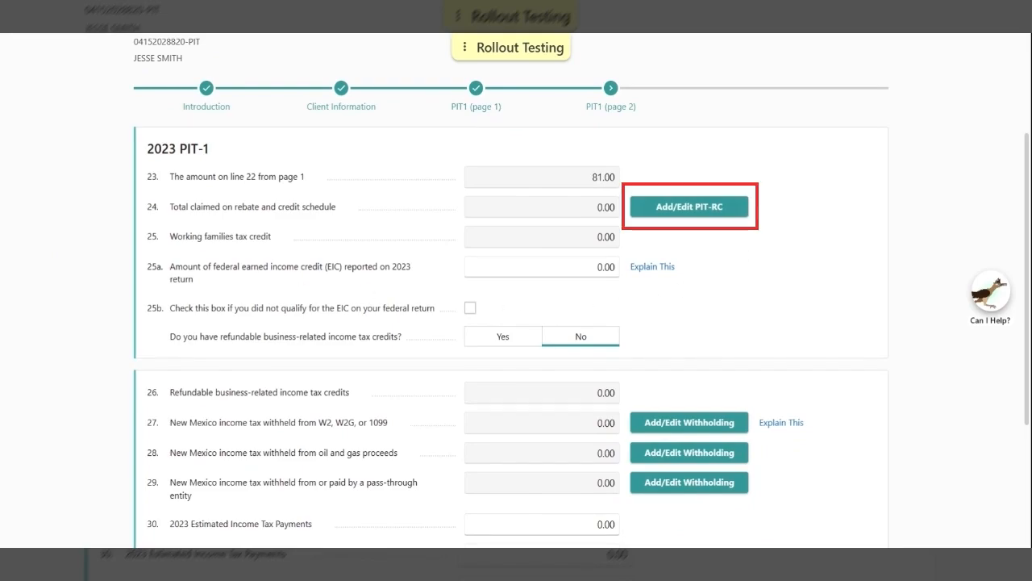
left_click(693, 210)
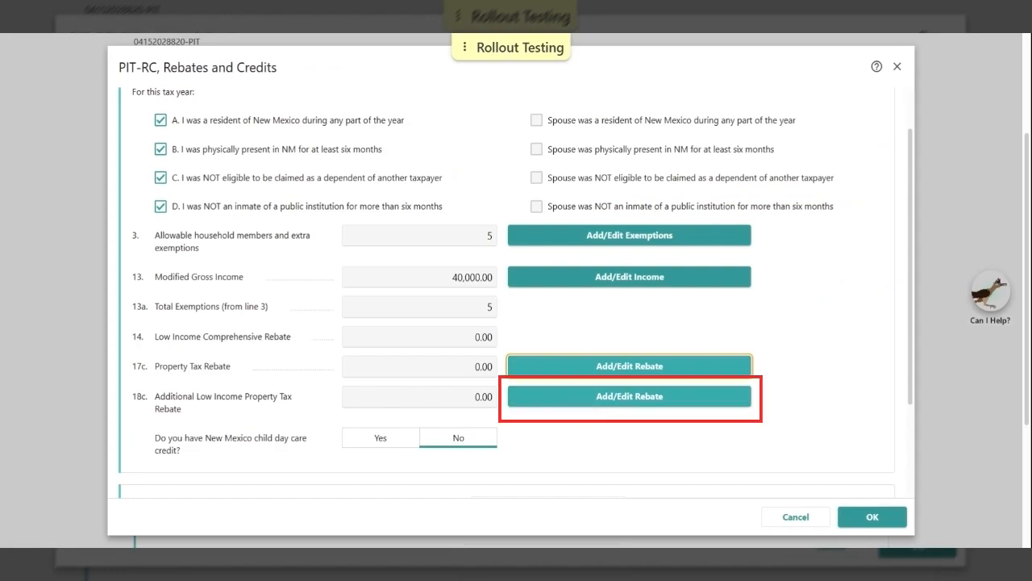
Review the line 18c additional low income property tax rebate worksheet without claiming it
left_click(590, 399)
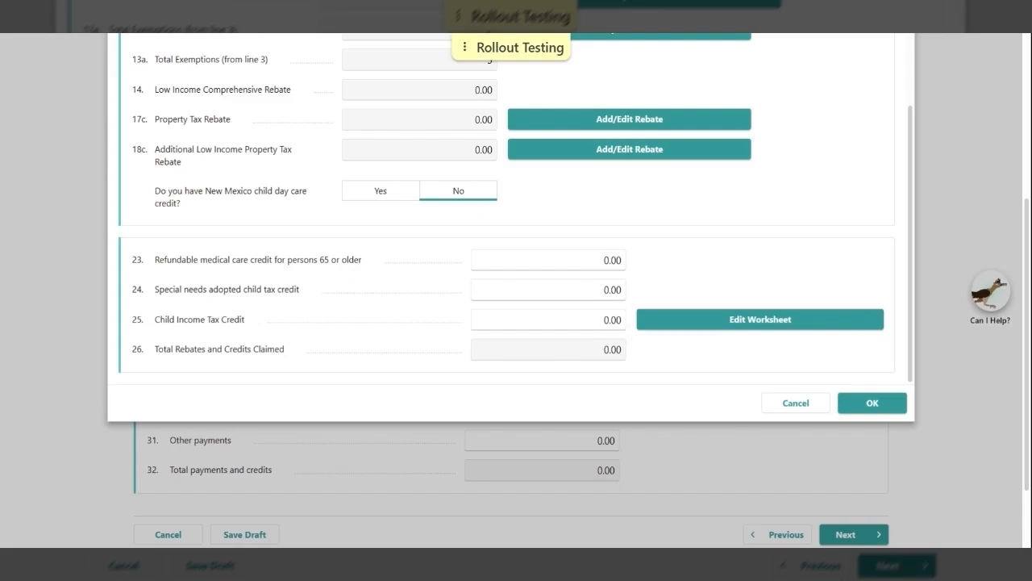
Enter 2 qualifying children in the Child Tax Credit Worksheet and accept the result
left_click(779, 320)
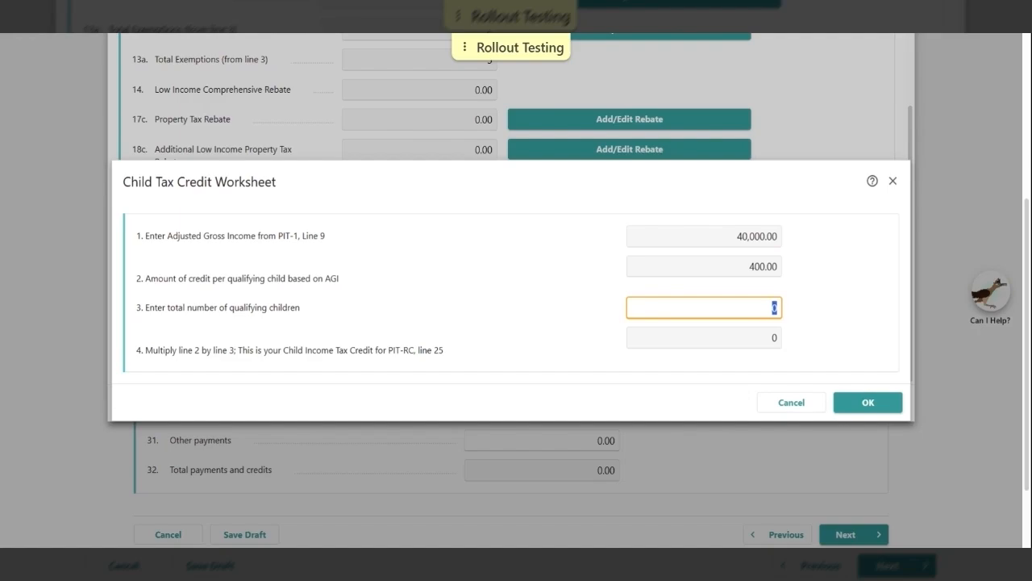
type("2")
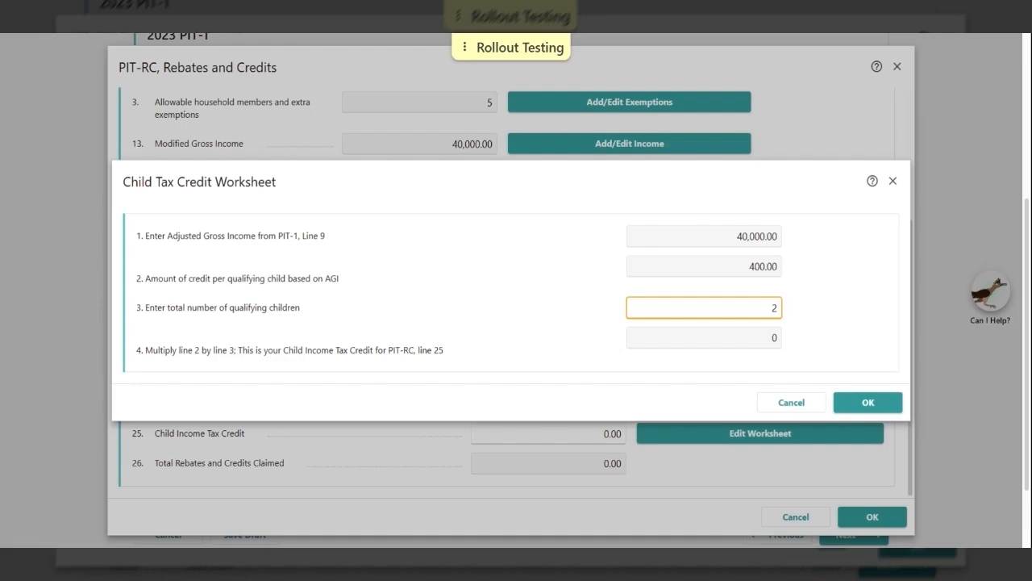
left_click(548, 312)
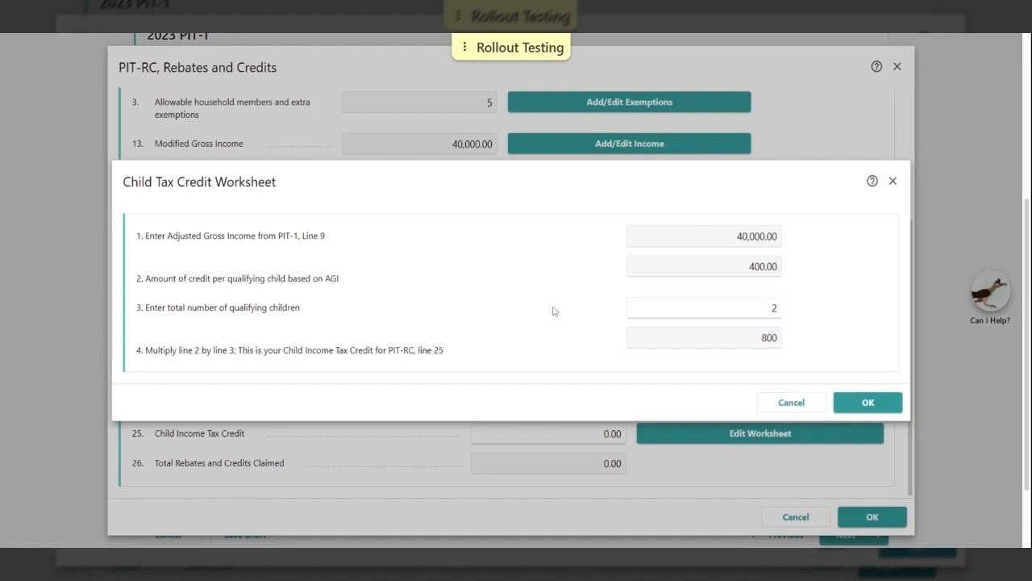
left_click(860, 410)
Confirm line 25 shows the 800.00 child credit and save the PIT-RC schedule
left_click(548, 434)
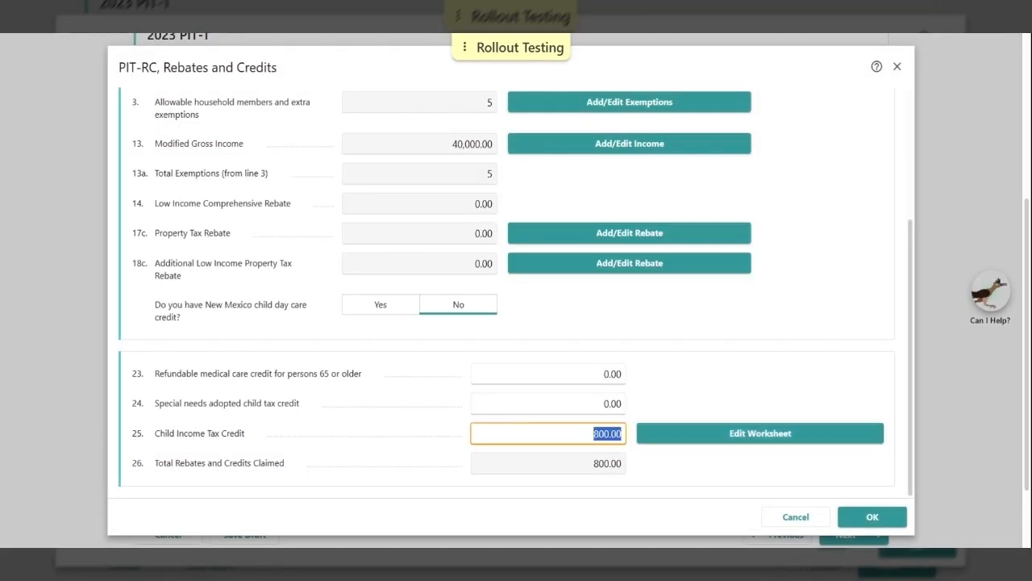
scroll(576, 437, "down", 1)
left_click(564, 414)
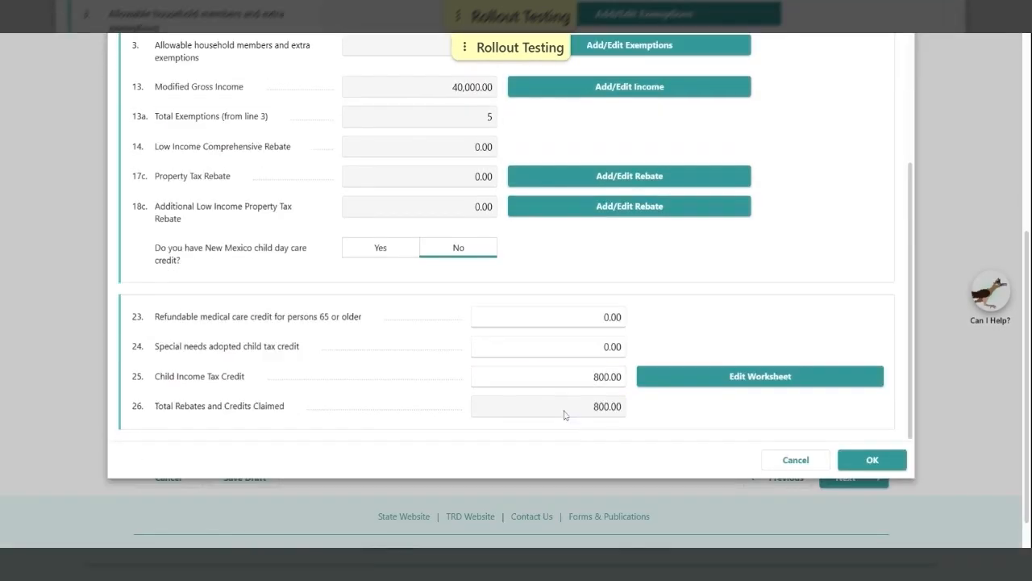
left_click(848, 461)
Enter 1,000 as the line 25a federal EIC, making the working families credit 250.00
key("Tab")
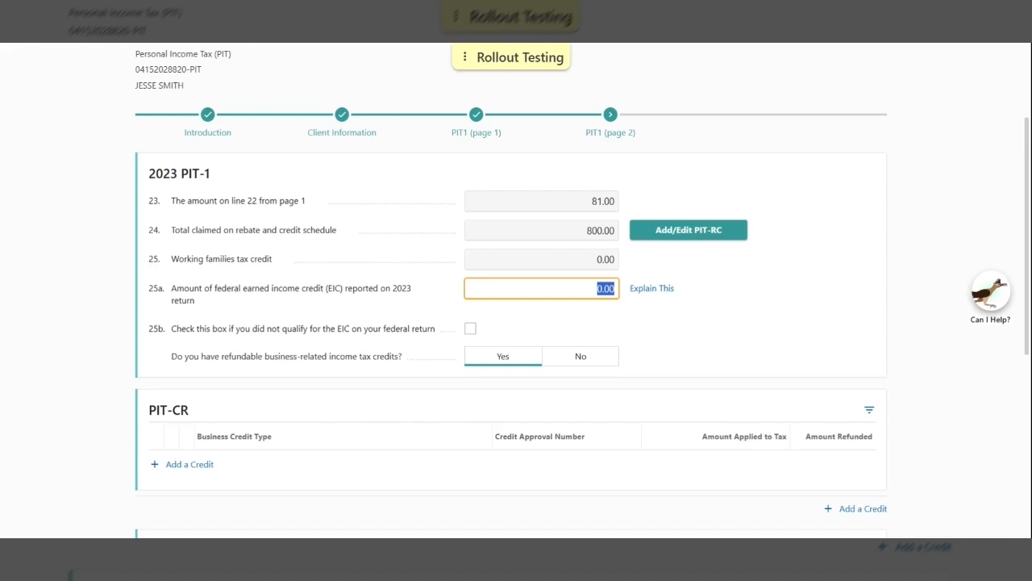
scroll(541, 323, "up", 1)
type("1")
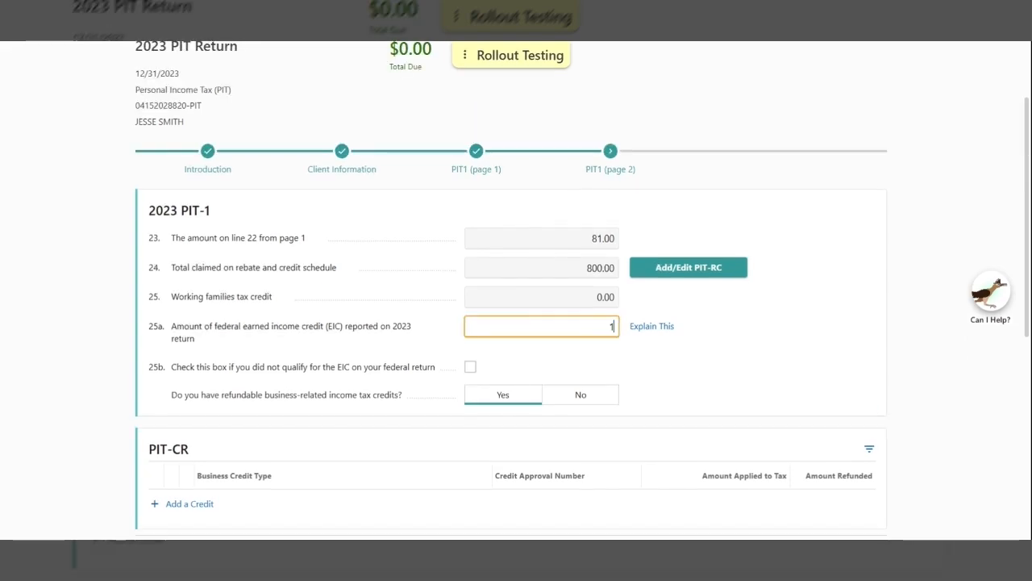
type(",0000")
left_click(835, 305)
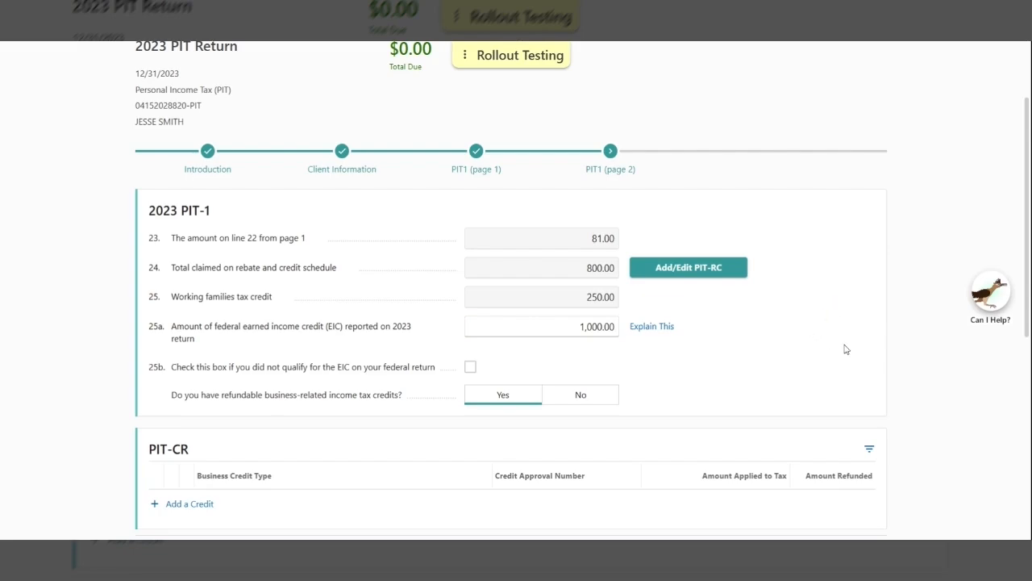
scroll(814, 349, "down", 1)
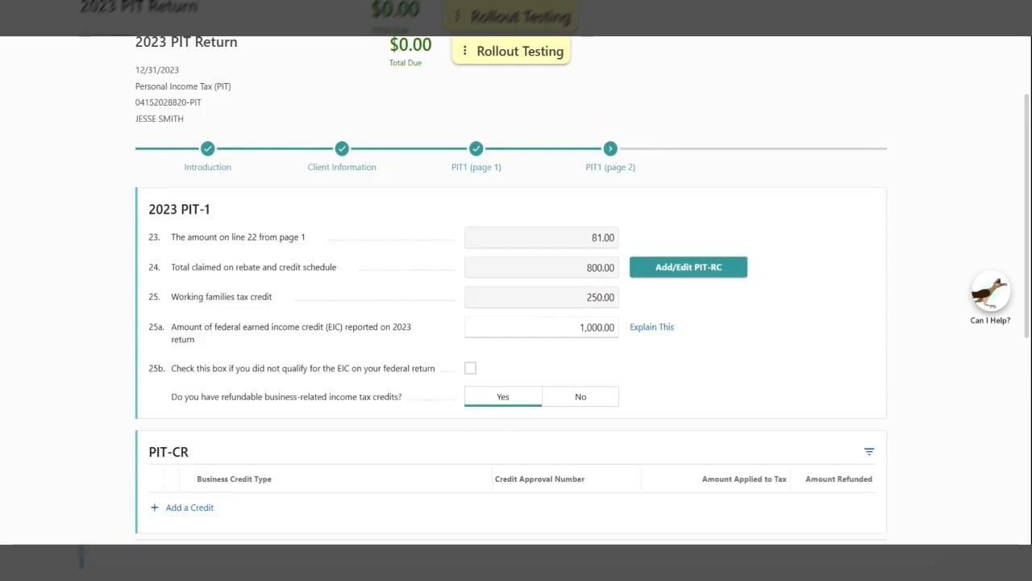
Open the Business-Related Credits form from the Add a Credit link under PIT-CR
scroll(70, 233, "down", 1)
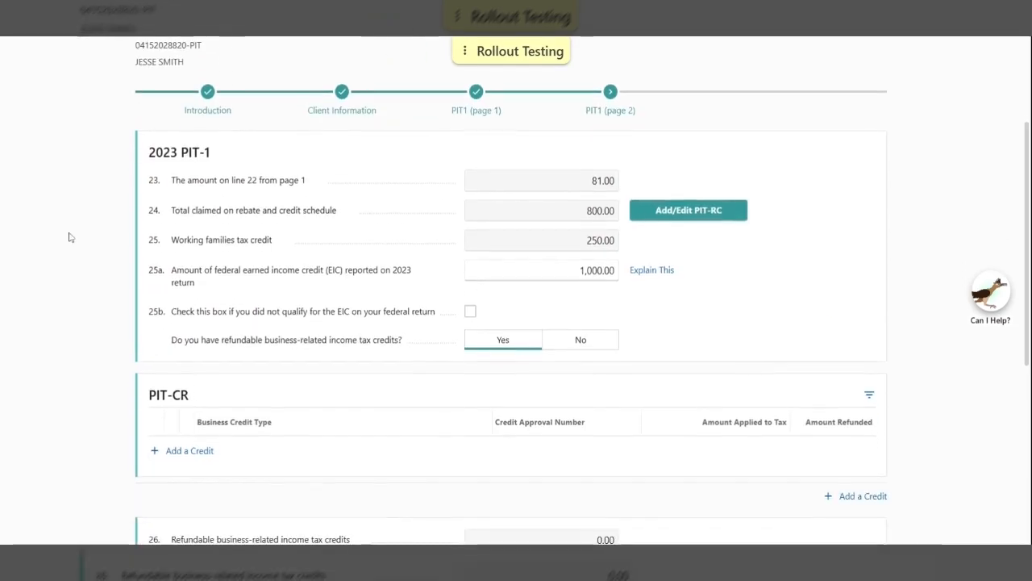
left_click(190, 452)
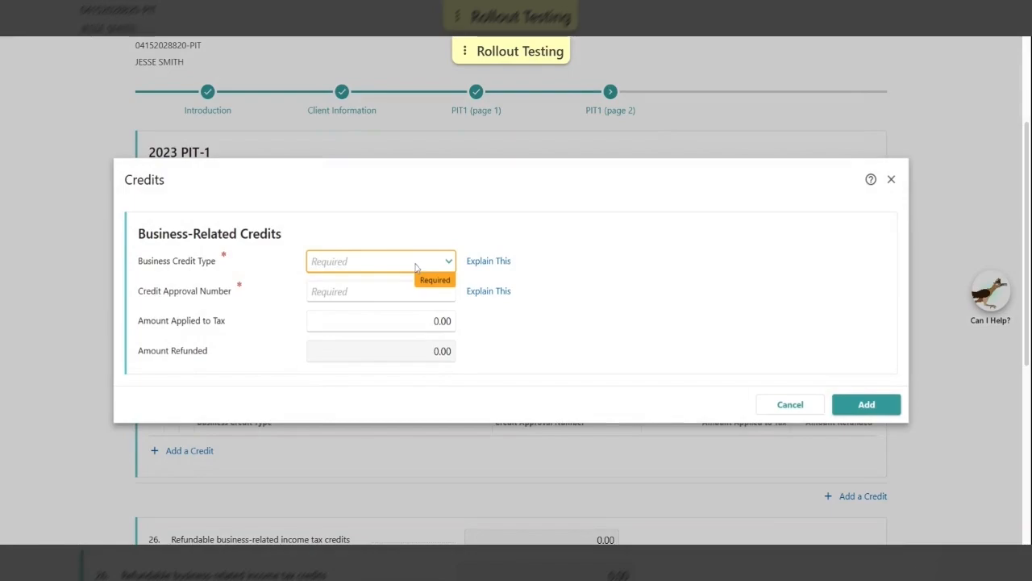
Pick J01 - Job Mentorship Tax Credit, discard the entry, then answer No to refundable credits
left_click(635, 291)
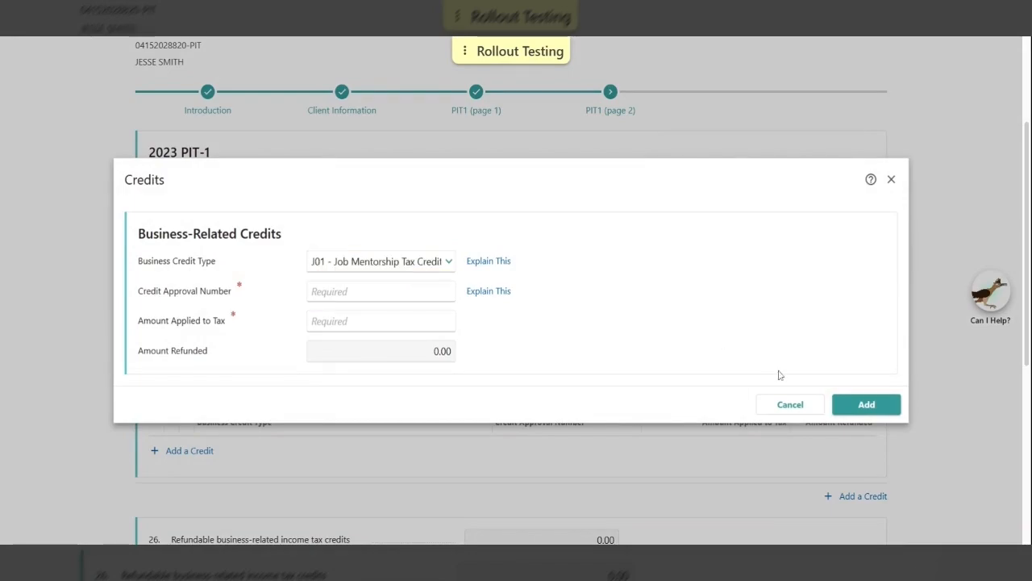
left_click(794, 403)
left_click(575, 339)
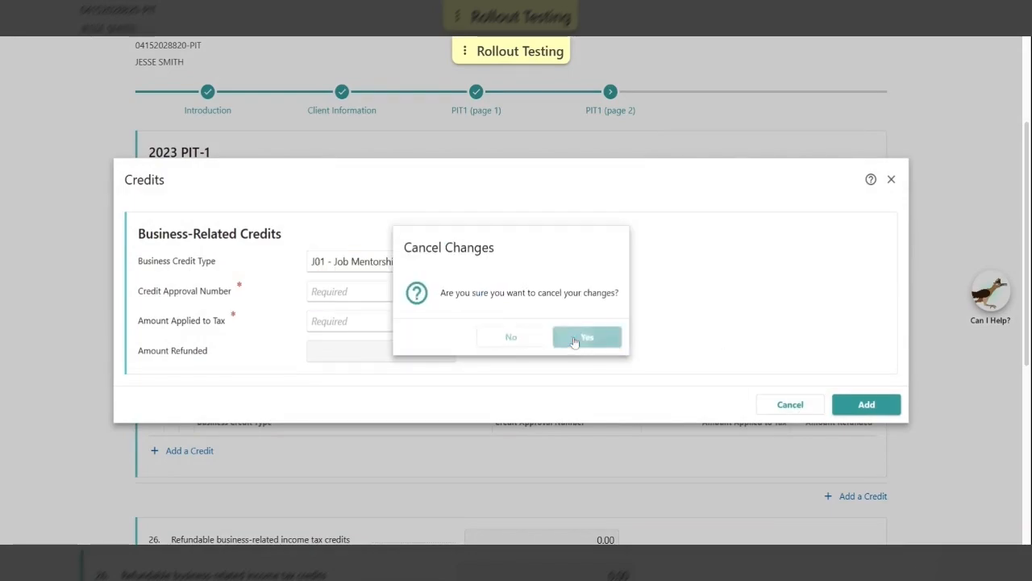
left_click(591, 339)
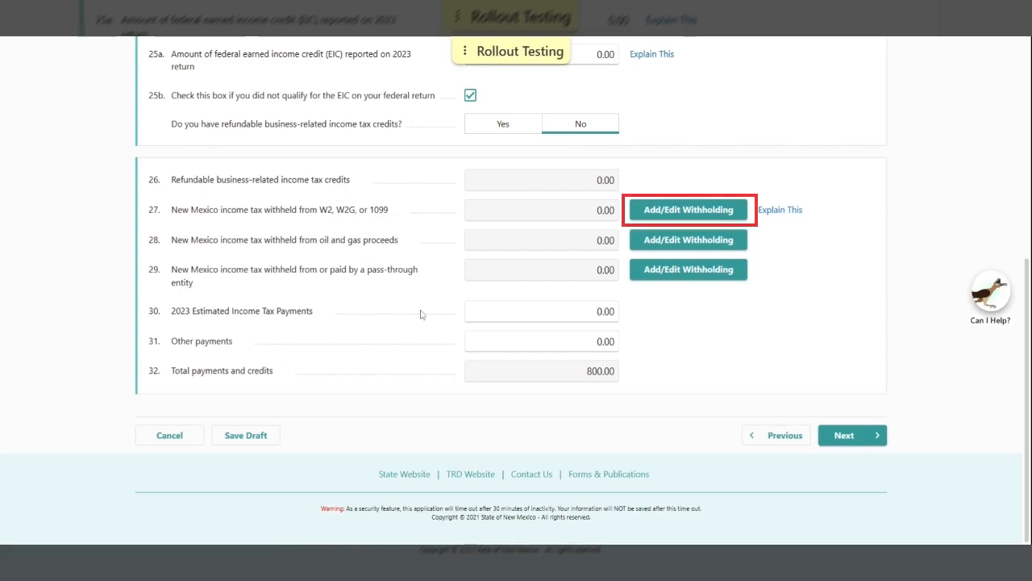
Add a W-2 with 500.00 New Mexico tax withheld to line 27, bringing total payments to 1,550.00
left_click(691, 212)
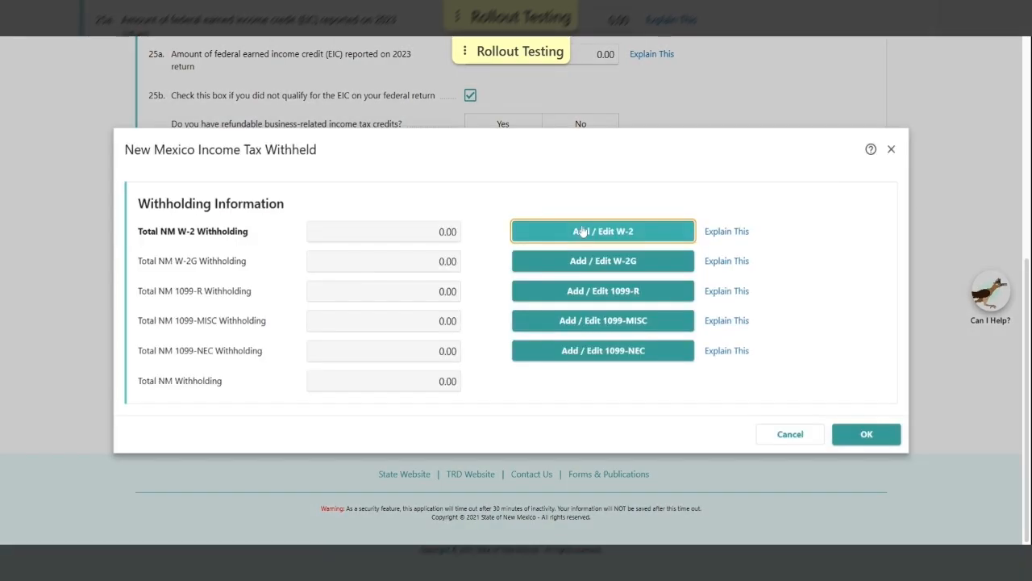
left_click(556, 231)
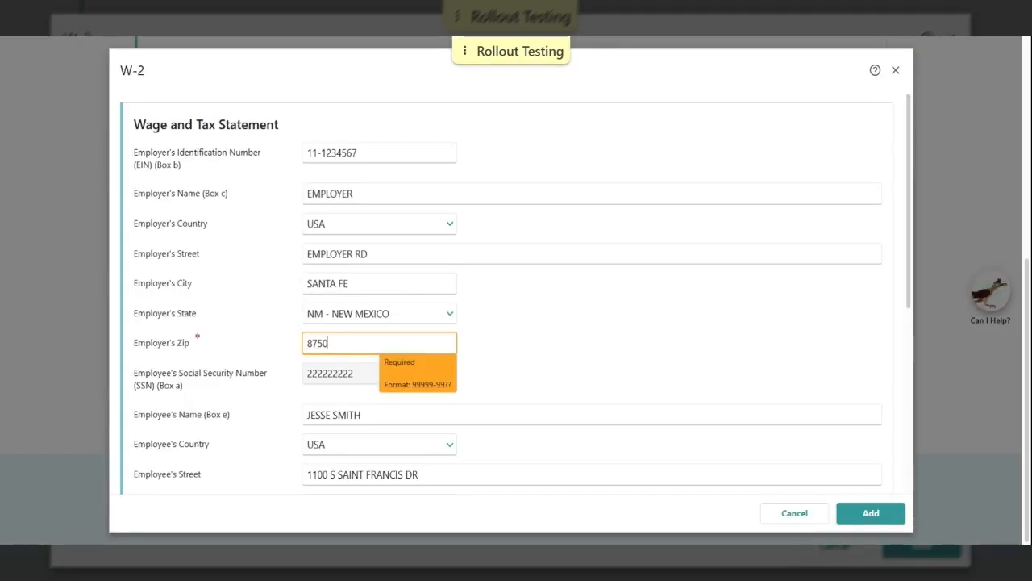
type("505")
left_click(521, 334)
scroll(523, 336, "down", 1)
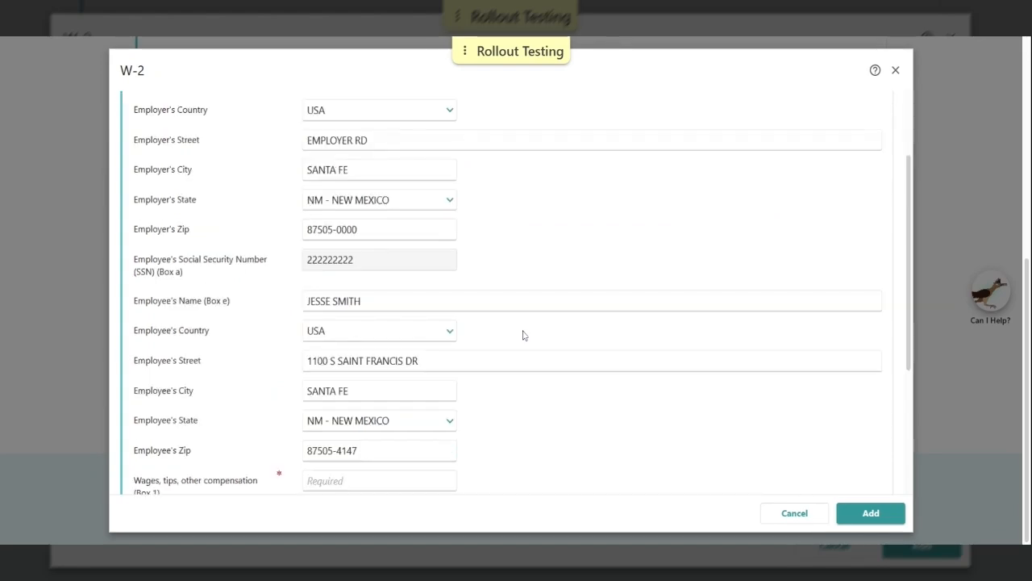
scroll(506, 328, "down", 2)
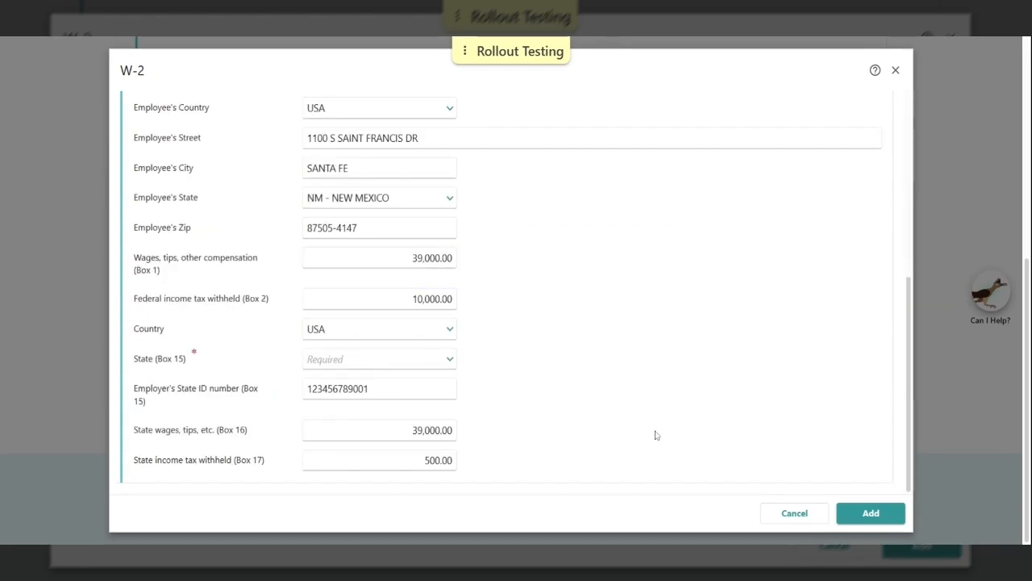
left_click(876, 518)
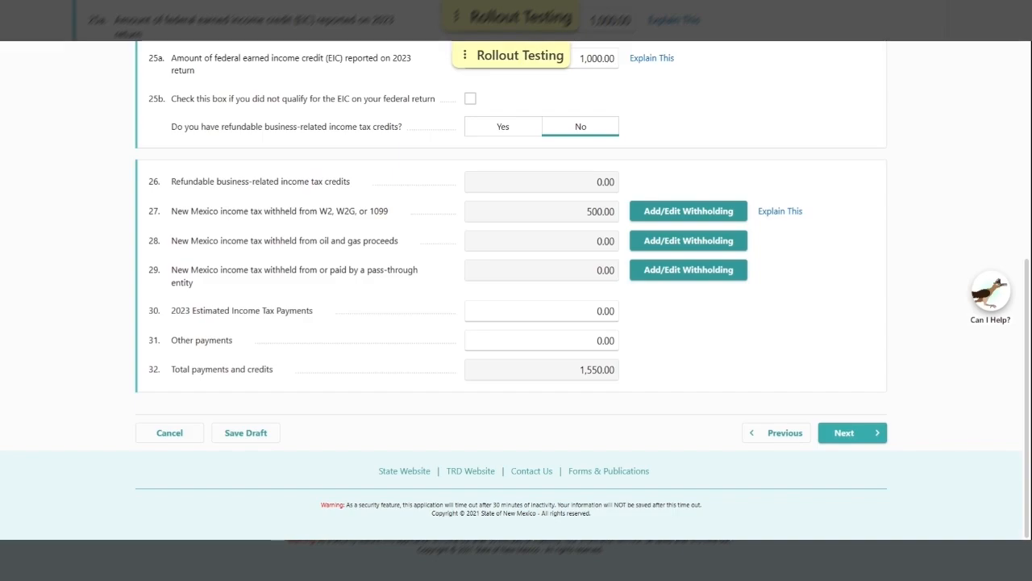
Advance to PIT1 (page 2) continued, showing the 1,469.00 overpayment and Choose Refund Option
left_click(843, 430)
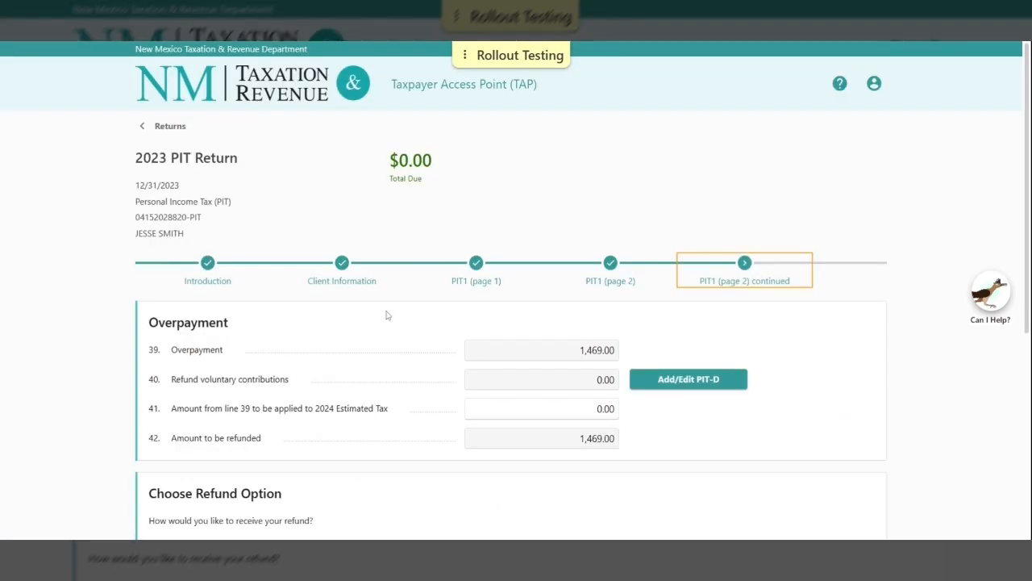
scroll(386, 314, "down", 2)
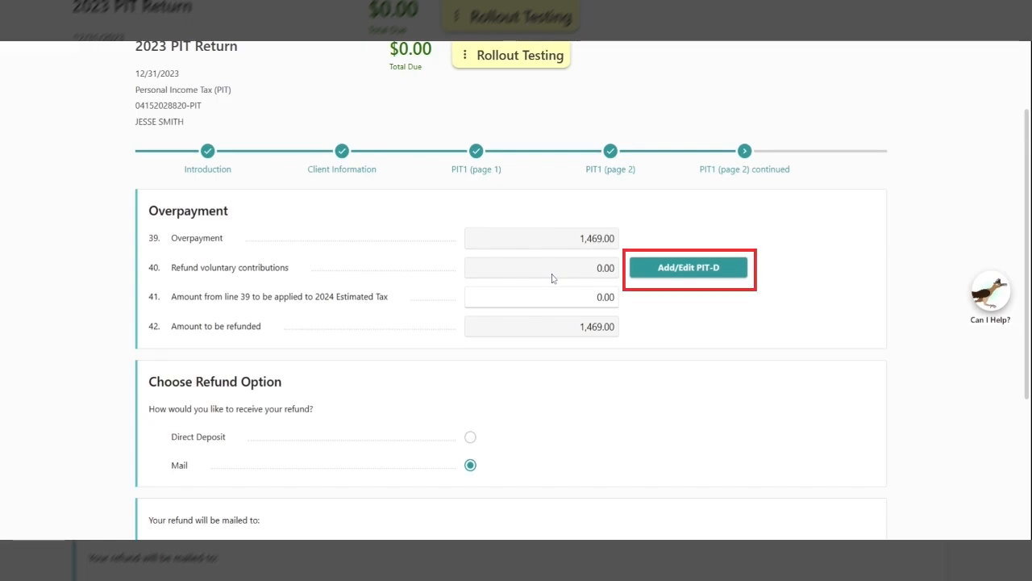
left_click(688, 267)
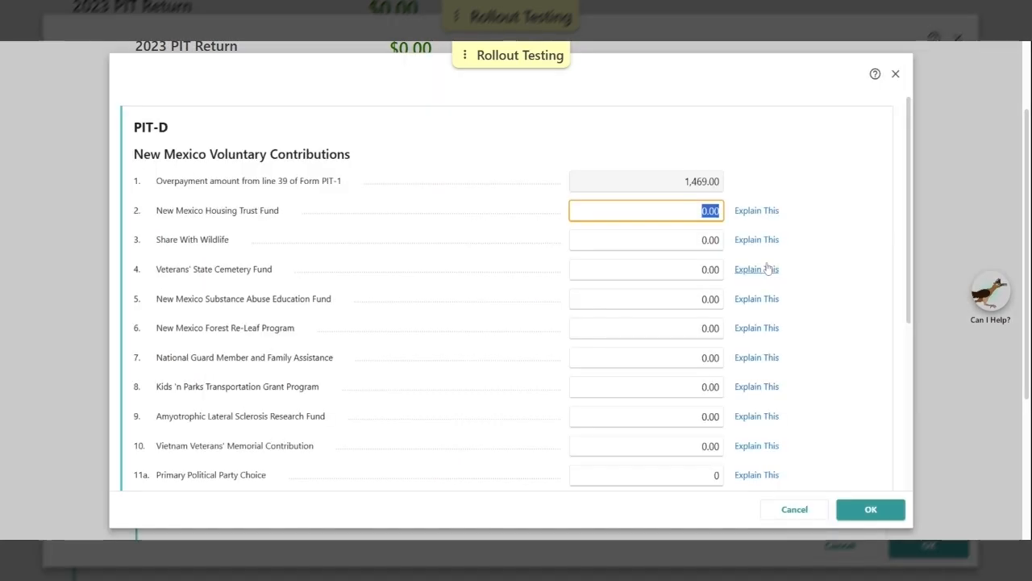
scroll(815, 283, "down", 1)
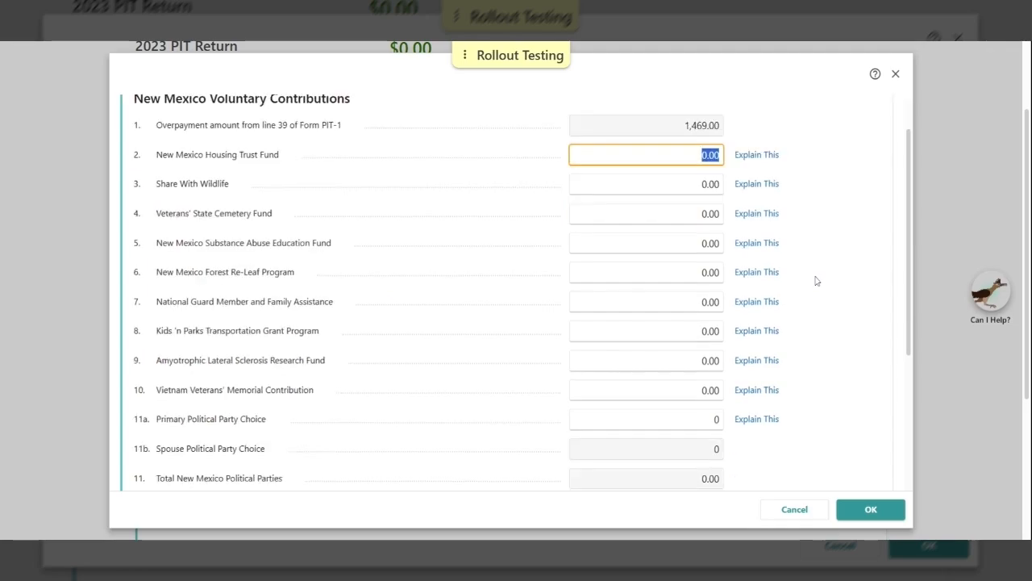
scroll(816, 280, "down", 1)
scroll(816, 280, "down", 1)
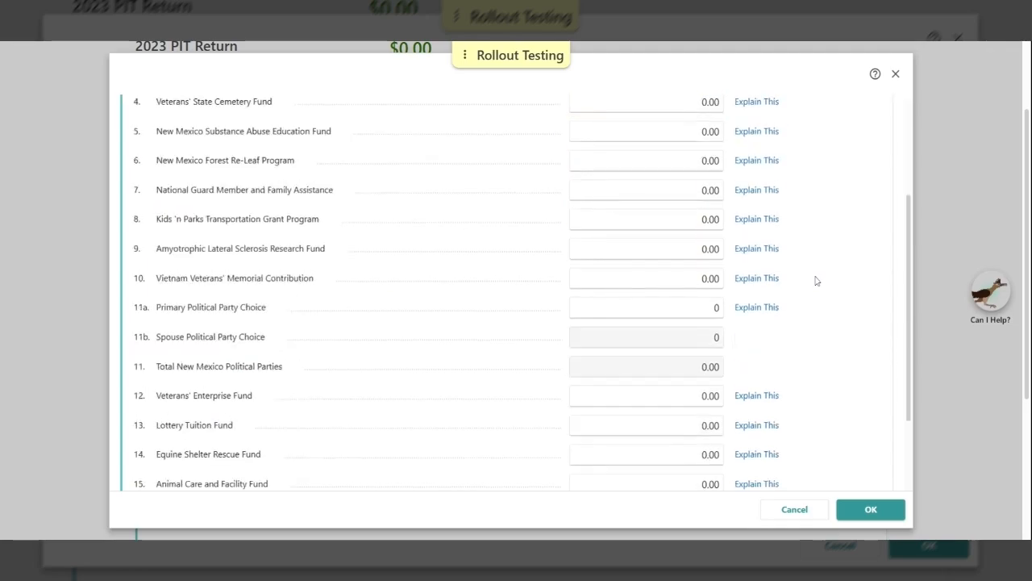
scroll(815, 283, "down", 1)
scroll(811, 287, "down", 1)
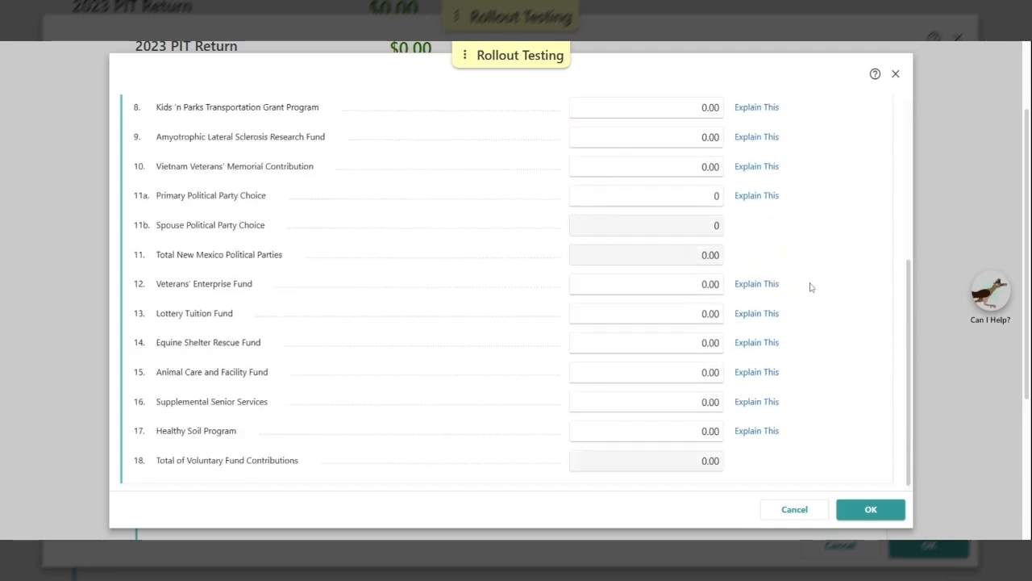
left_click(796, 511)
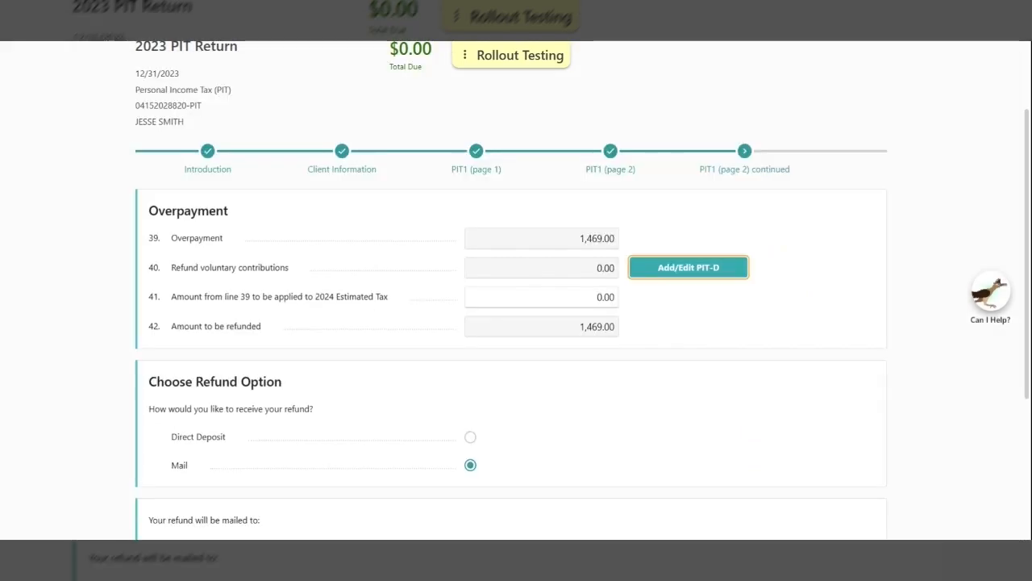
Apply 150.00 of the overpayment to 2024 estimated tax, leaving a 1,319.00 refund by direct deposit
key("Tab")
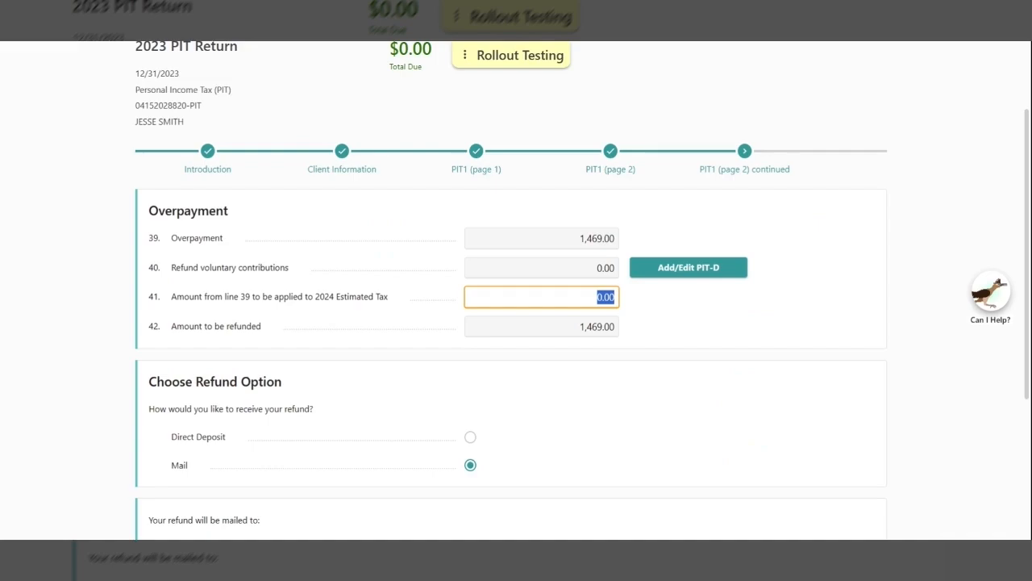
type("150")
left_click(662, 306)
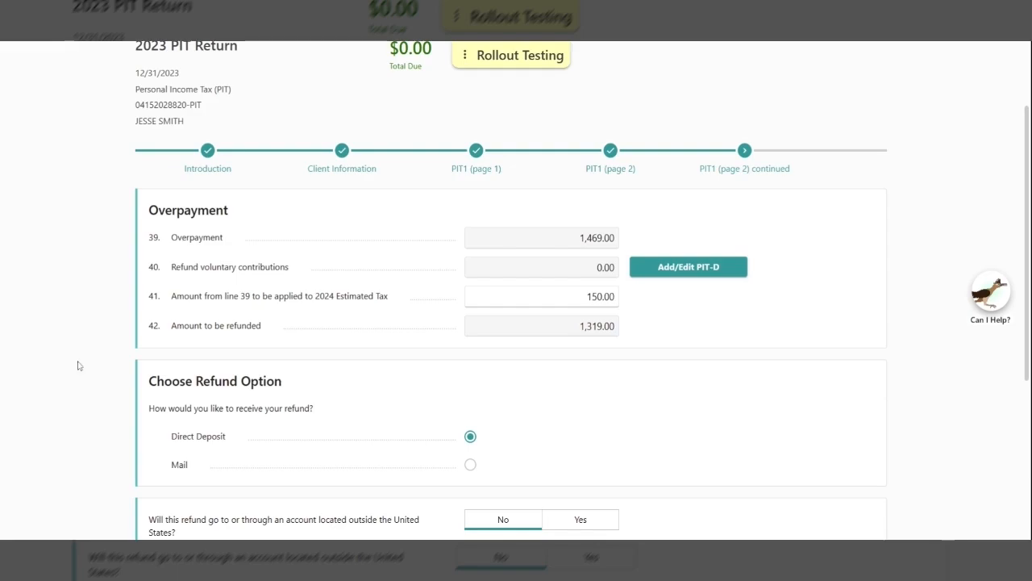
scroll(78, 365, "down", 2)
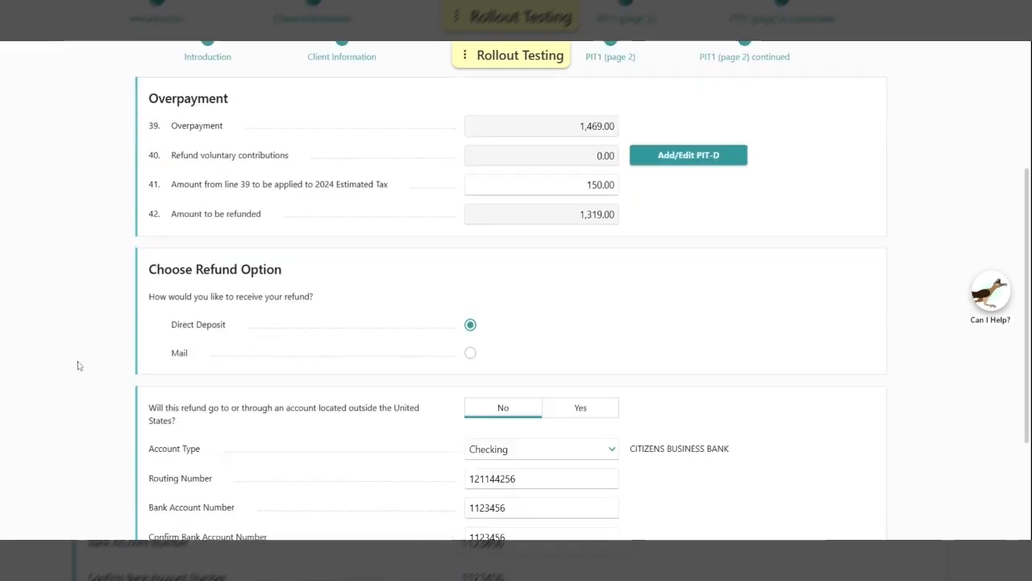
scroll(78, 366, "down", 1)
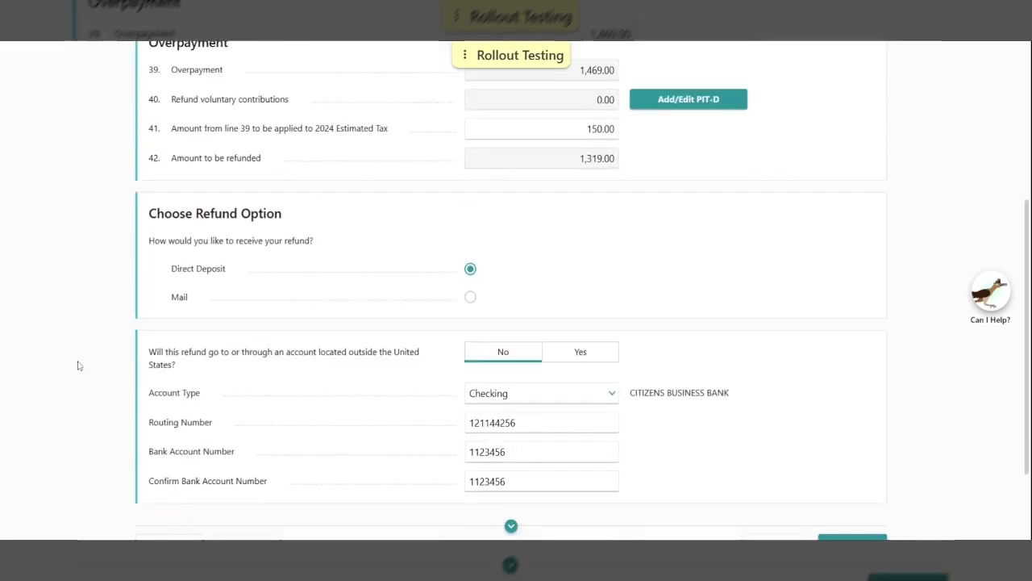
scroll(78, 366, "down", 1)
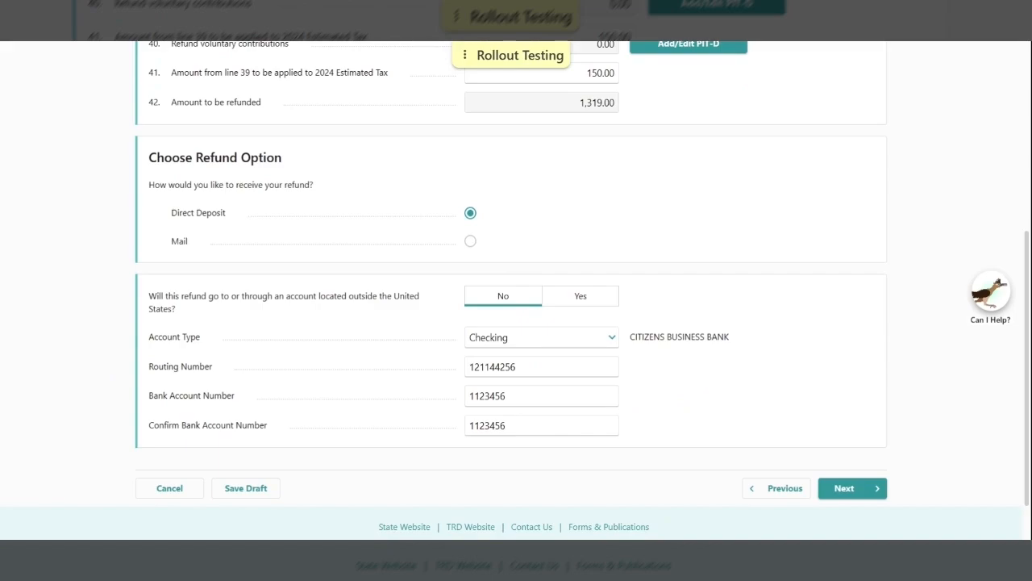
On the Summary, answer No to having a driver's license or state ID and sign the perjury declaration
left_click(871, 489)
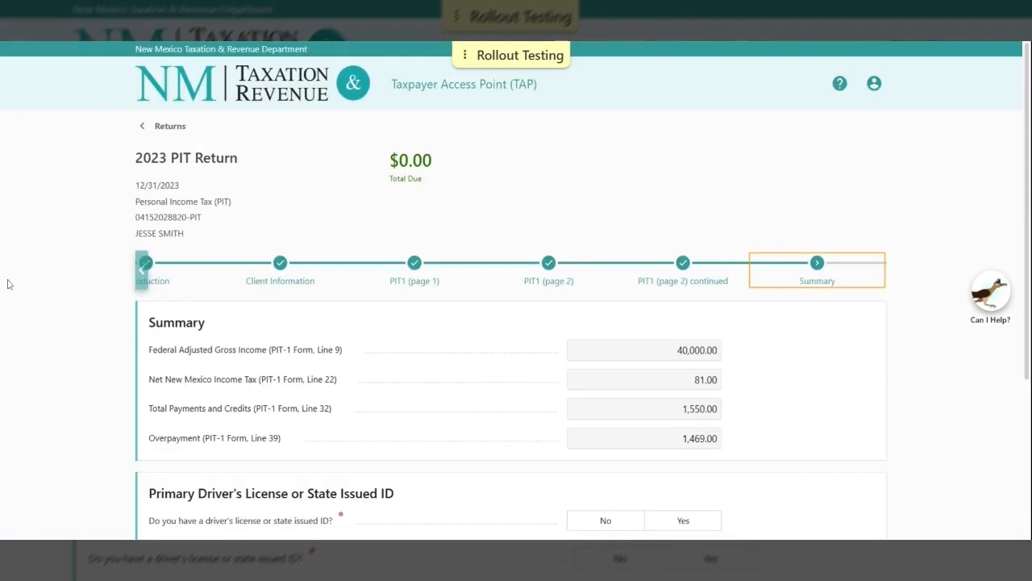
left_click(606, 520)
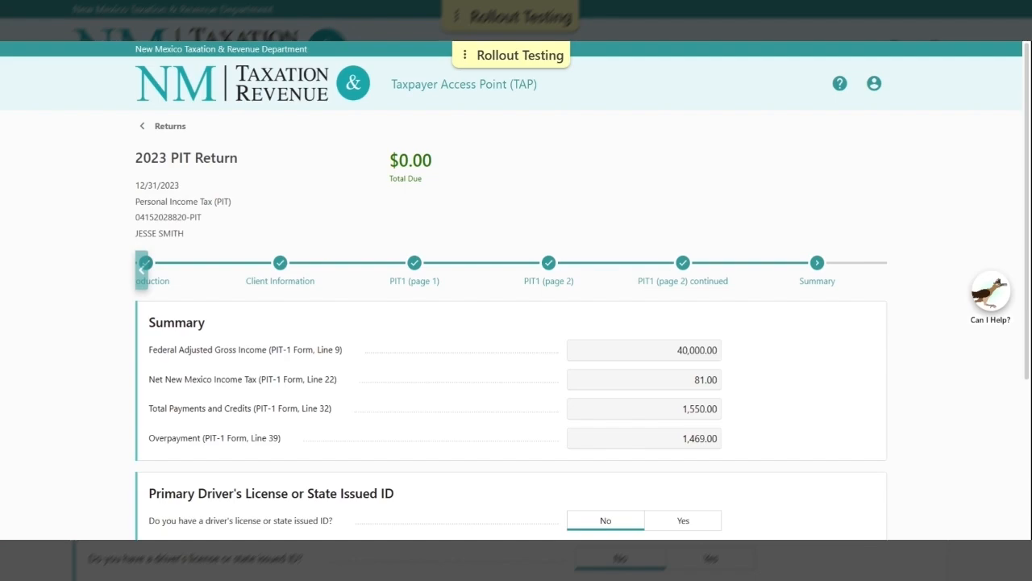
scroll(62, 293, "down", 3)
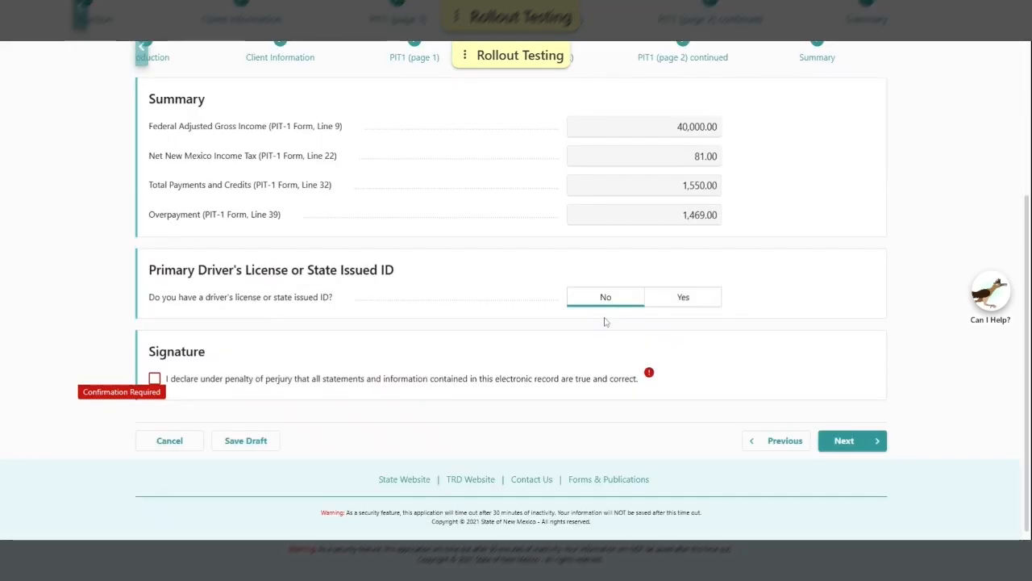
left_click(686, 303)
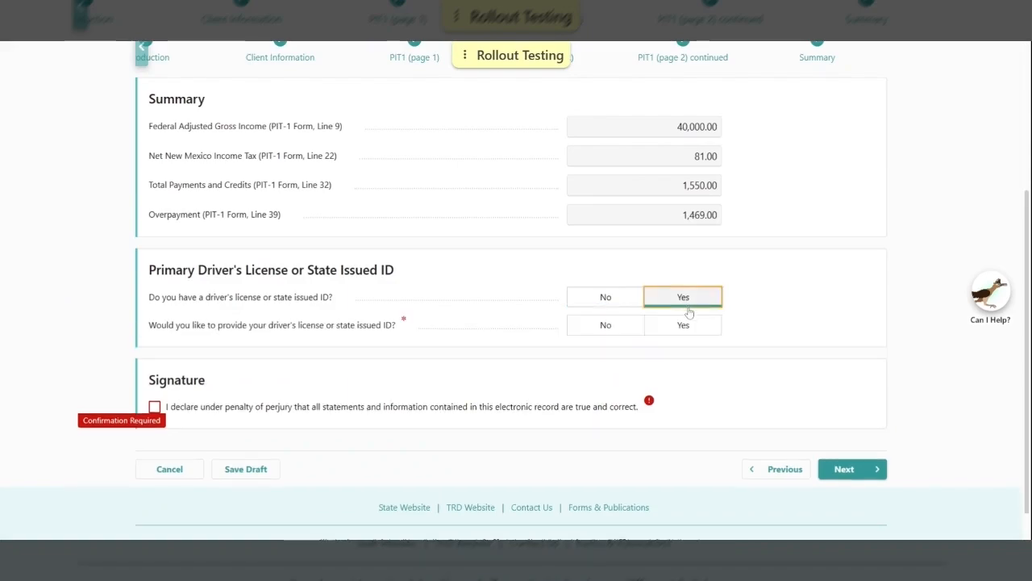
left_click(609, 326)
left_click(685, 326)
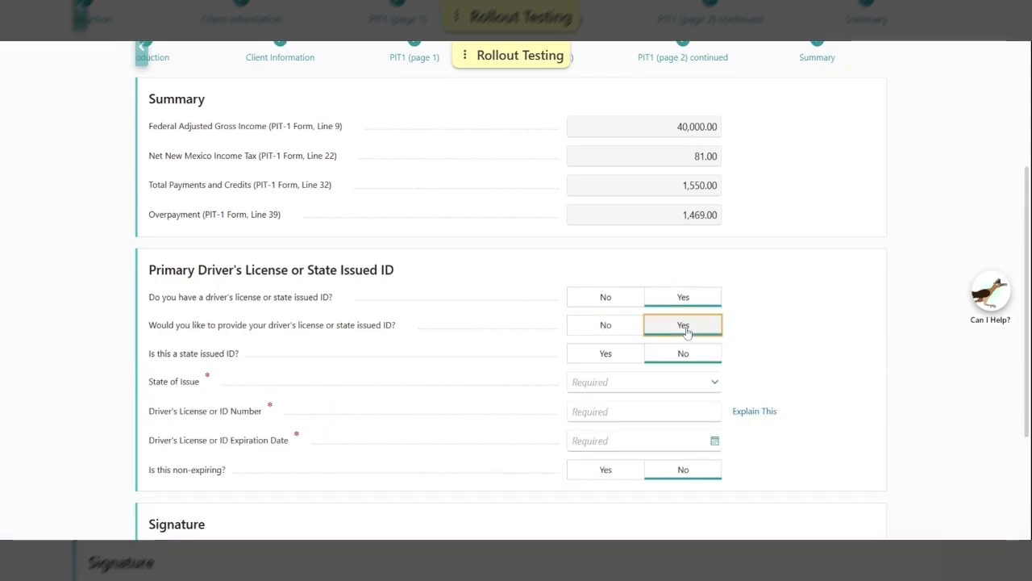
scroll(686, 332, "down", 1)
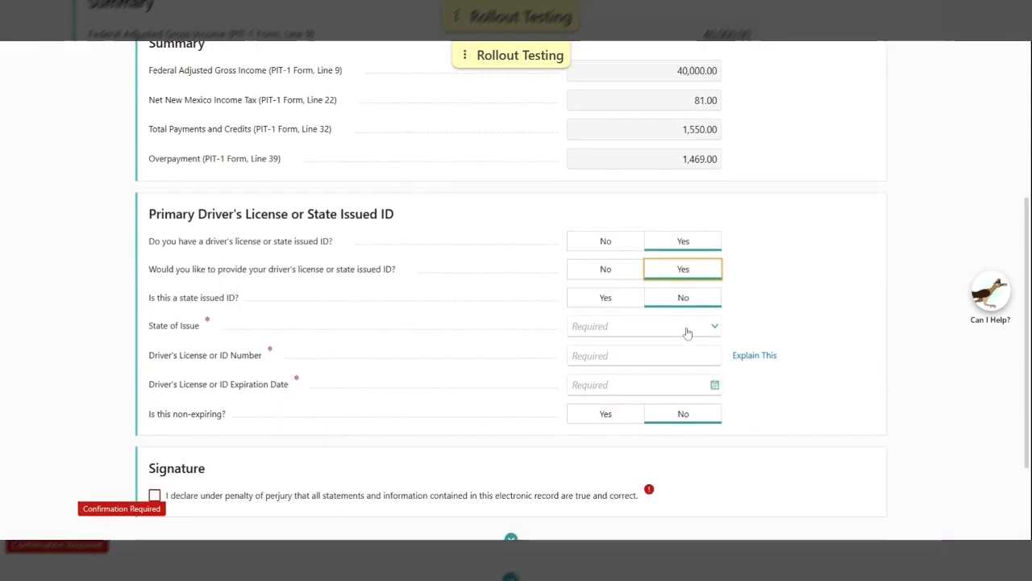
left_click(606, 243)
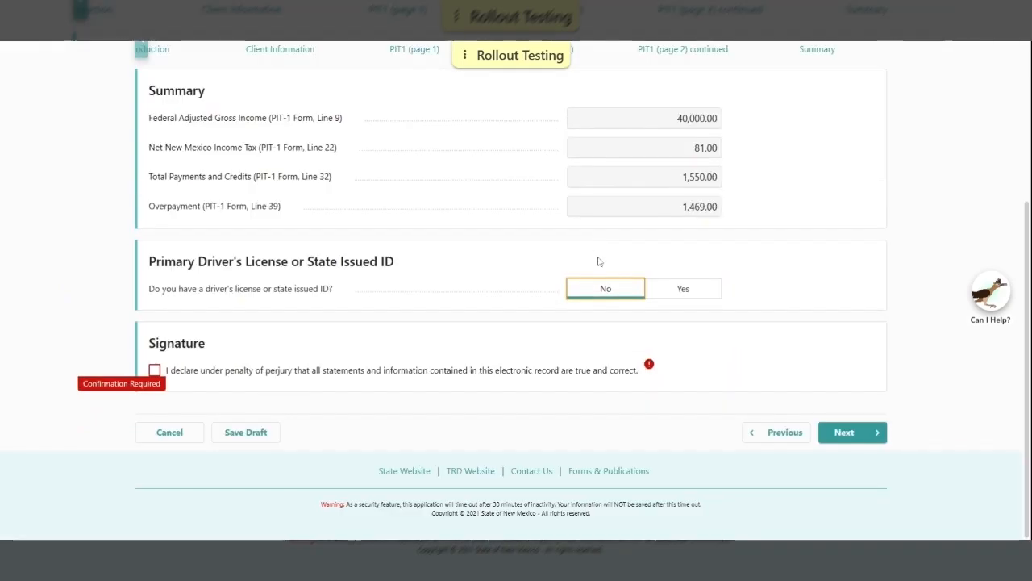
left_click(192, 372)
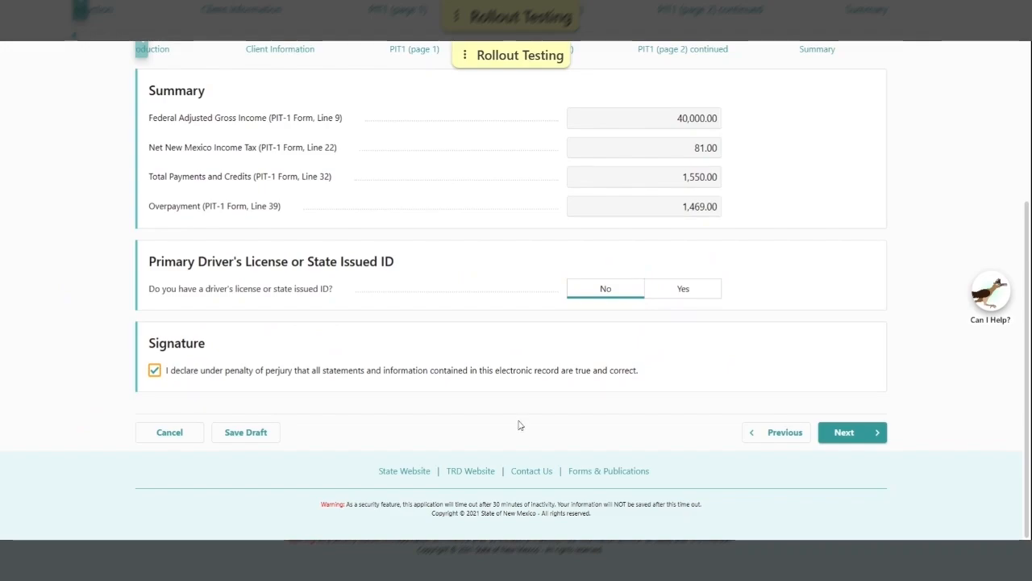
left_click(855, 433)
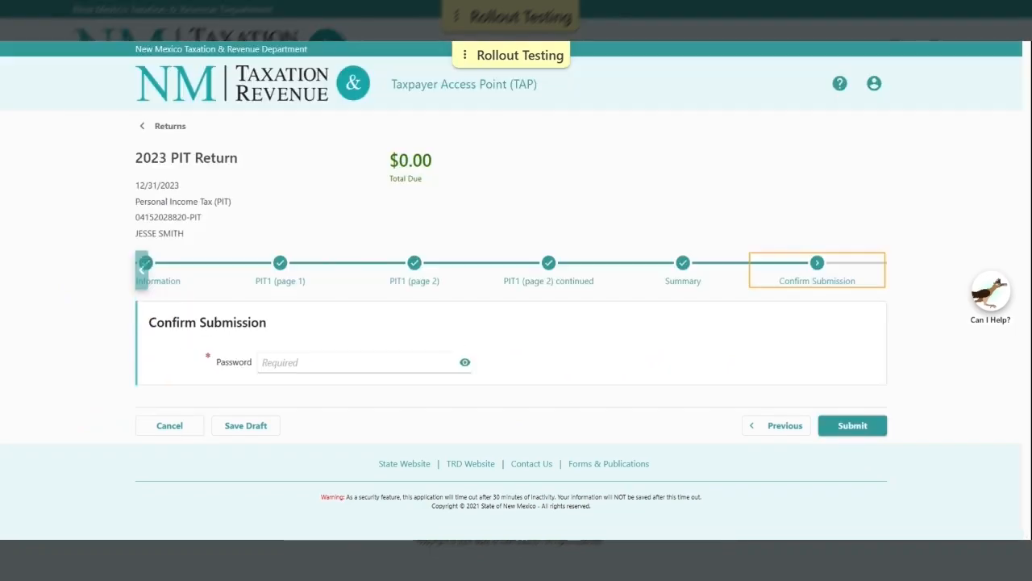
Enter the account password and submit the 2023 PIT return
left_click(403, 363)
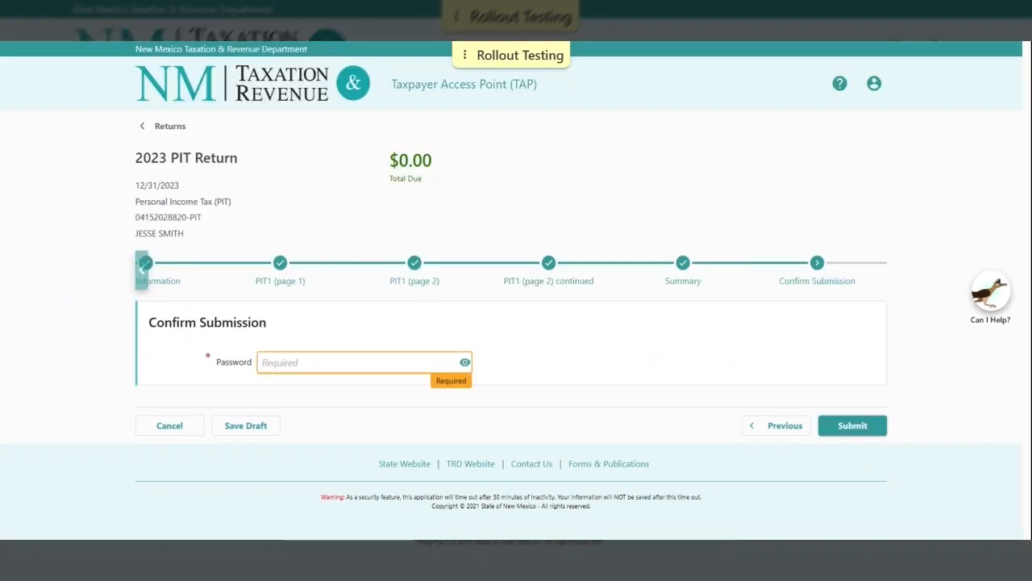
key("ctrl+v")
left_click(795, 391)
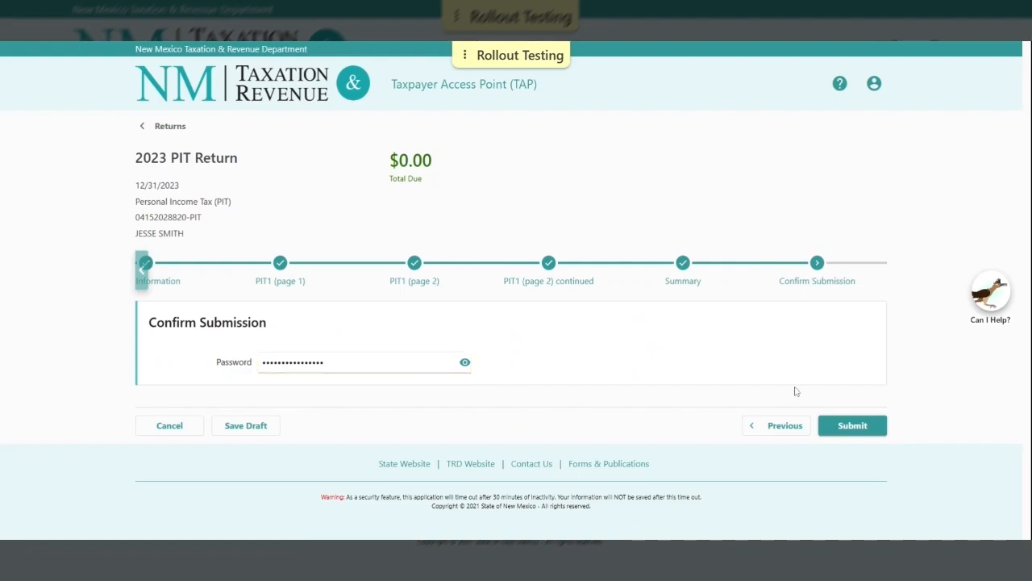
left_click(868, 429)
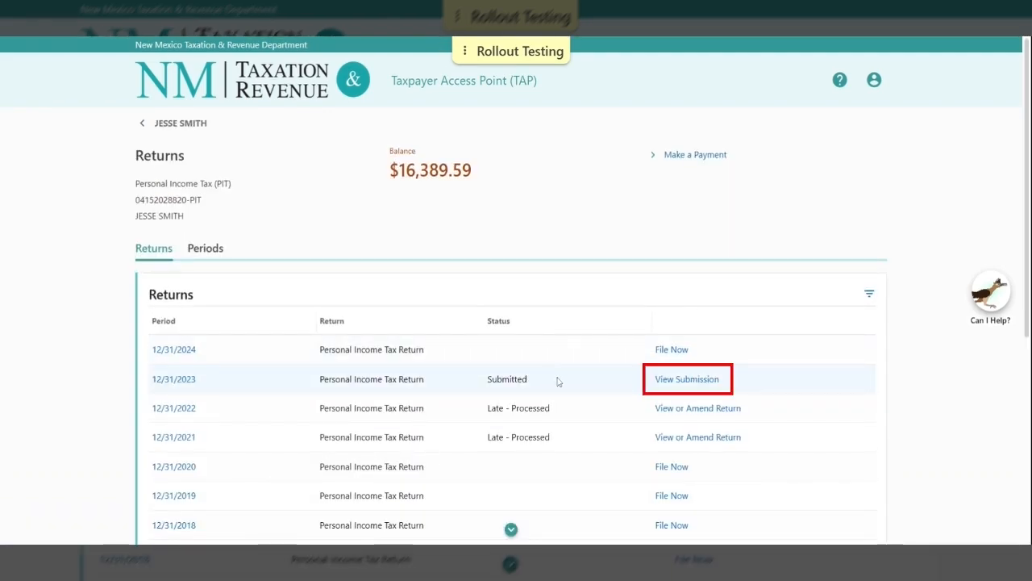
View the submission for the 12/31/2023 return to see its confirmation number and $0.00 total due
left_click(690, 380)
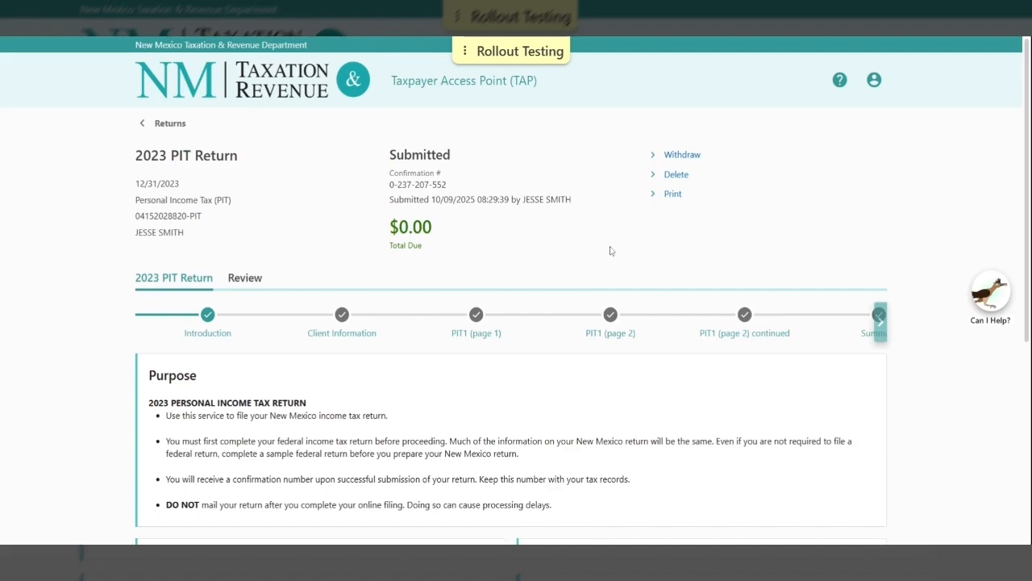
Open the Help FAQs under Overview > Contact Us and expand who to contact with a general question
left_click(840, 80)
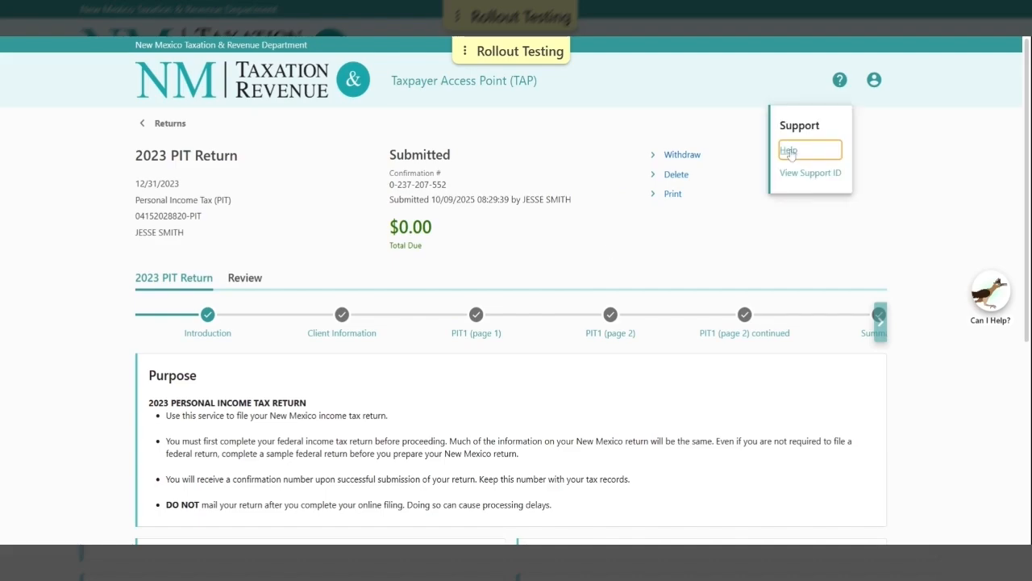
left_click(791, 153)
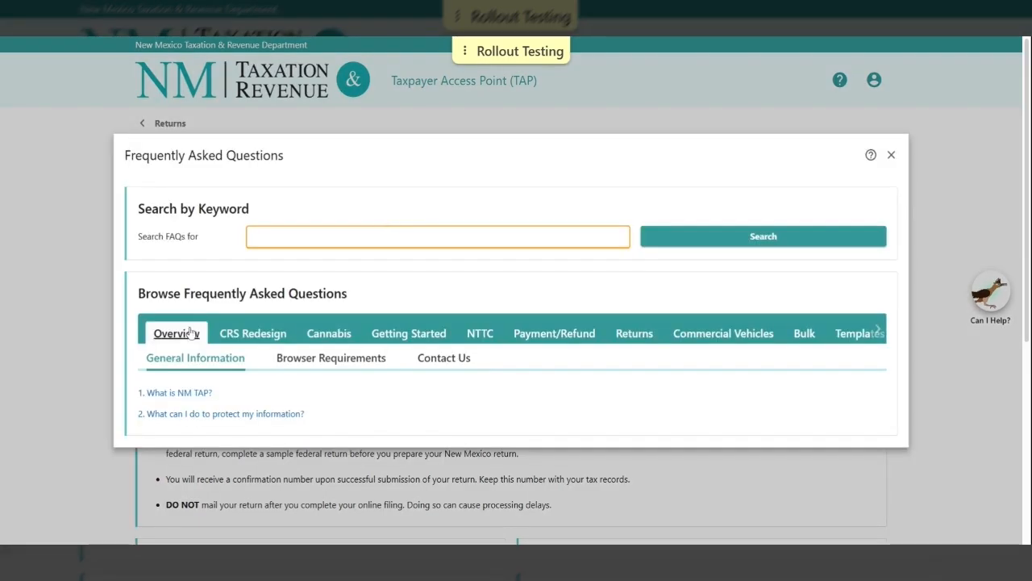
left_click(455, 361)
left_click(257, 383)
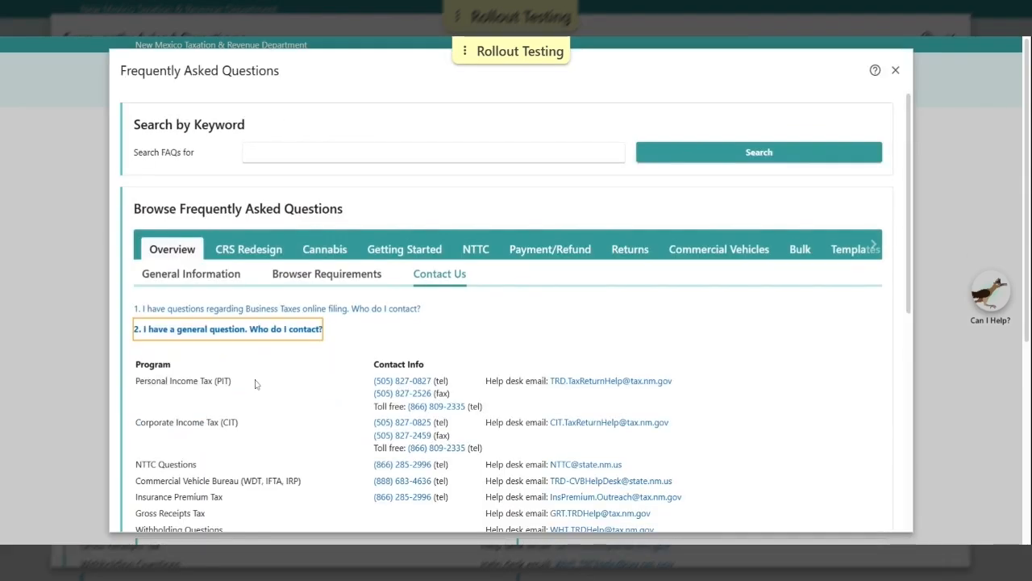
scroll(255, 384, "down", 2)
scroll(254, 384, "down", 1)
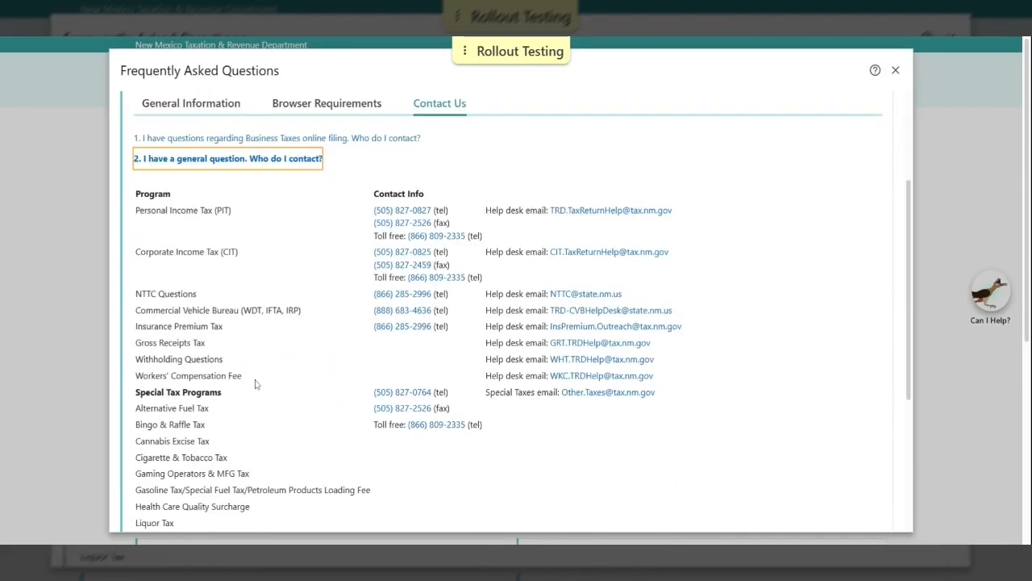
scroll(274, 365, "down", 1)
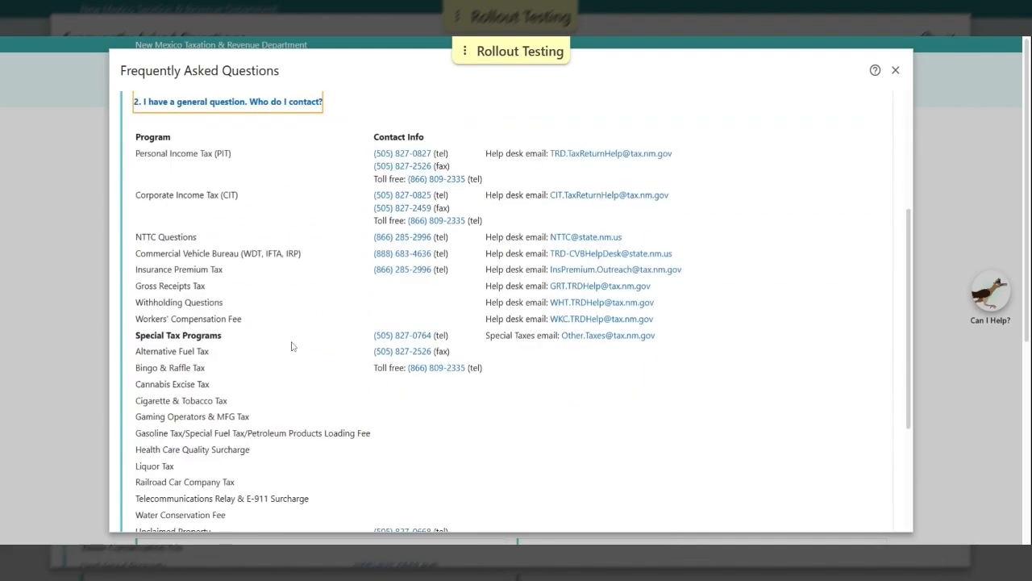